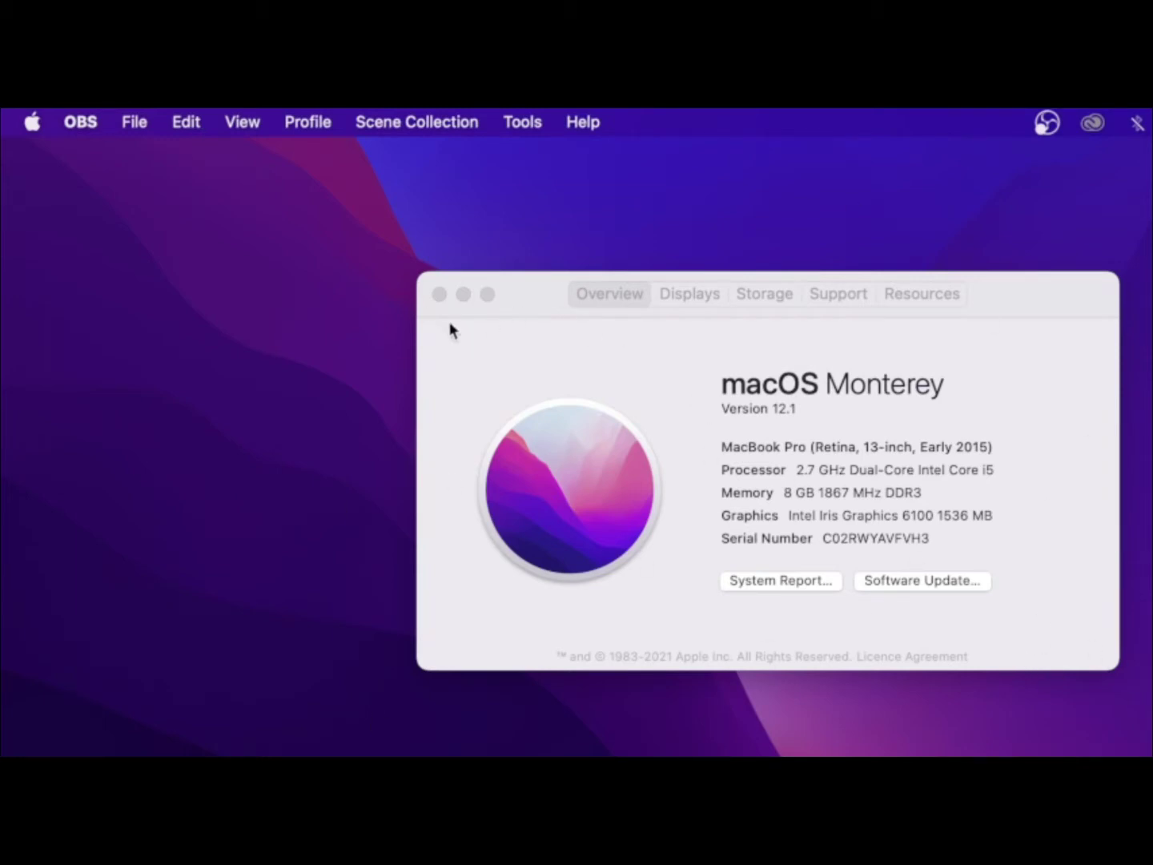
Close the About This Mac window showing macOS Monterey 12.1.
click(439, 293)
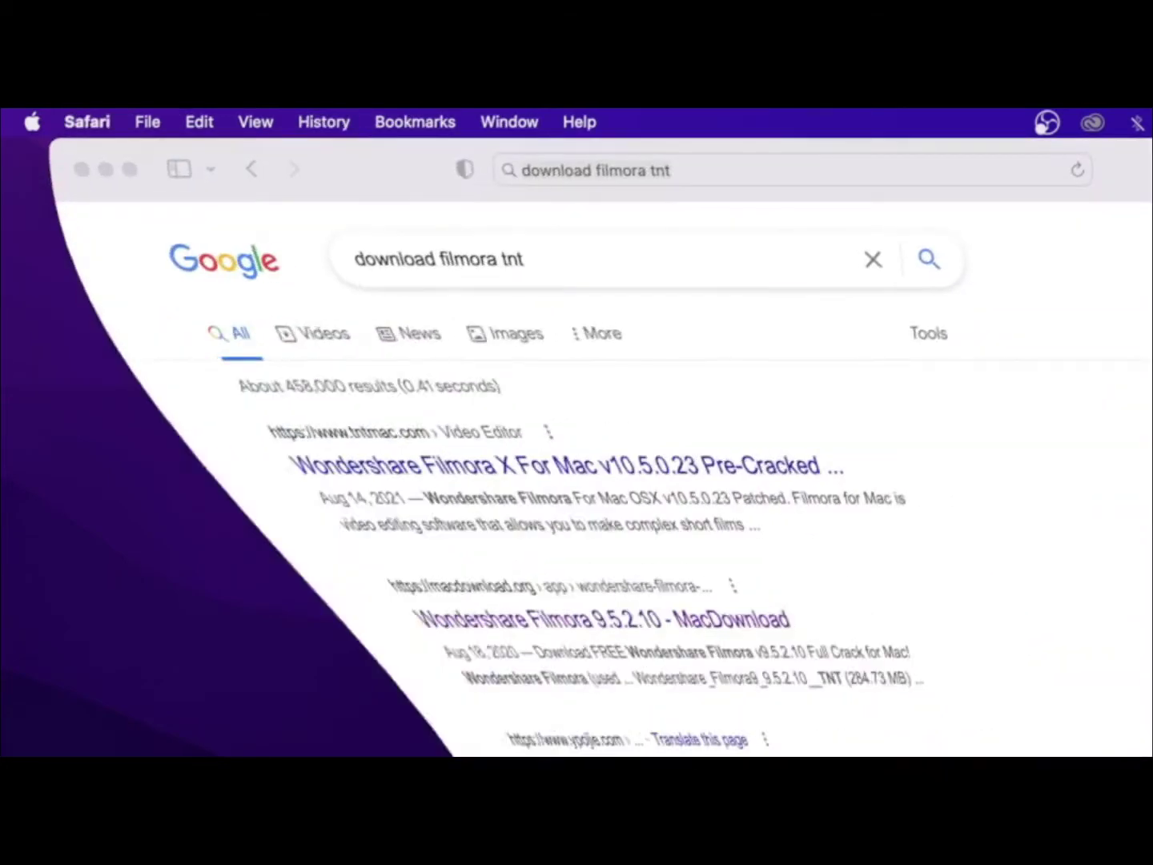
Copy the 'download filmora tnt' query and run it again in a new tab.
click(586, 275)
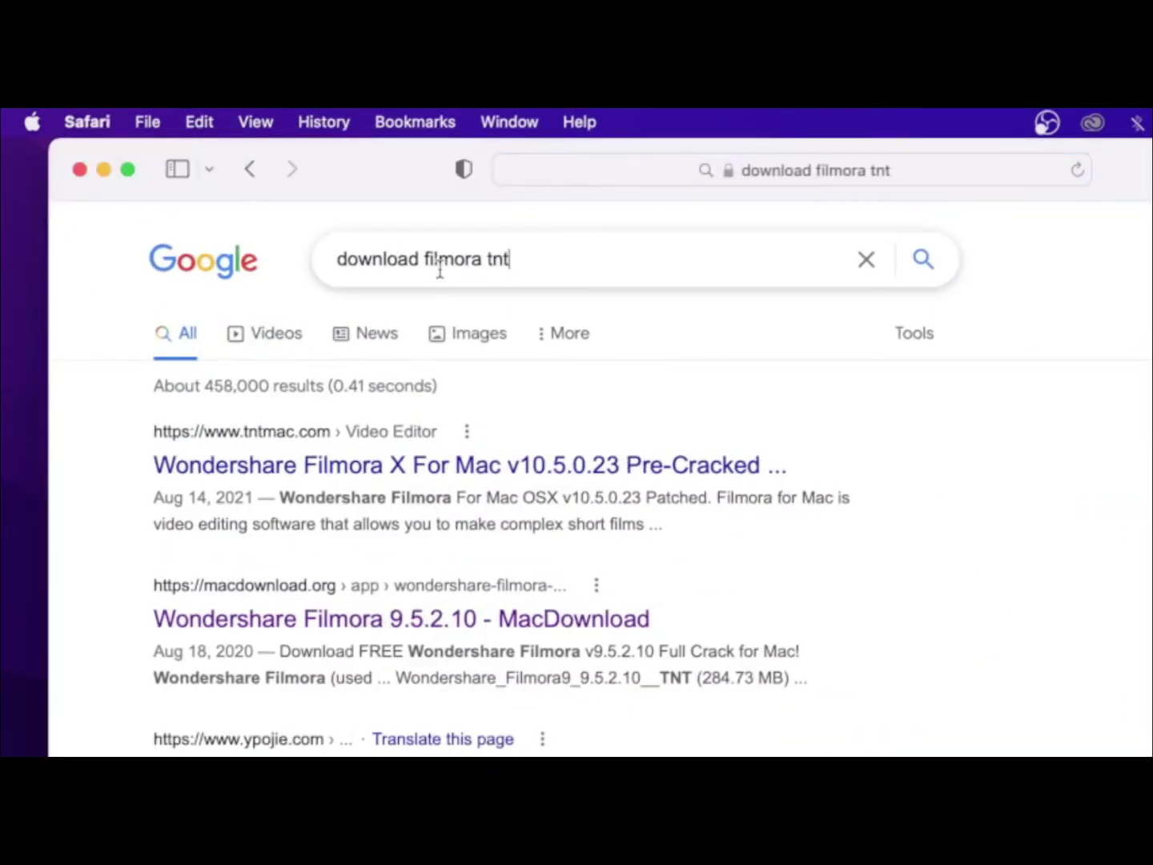
triple_click(397, 278)
click(702, 278)
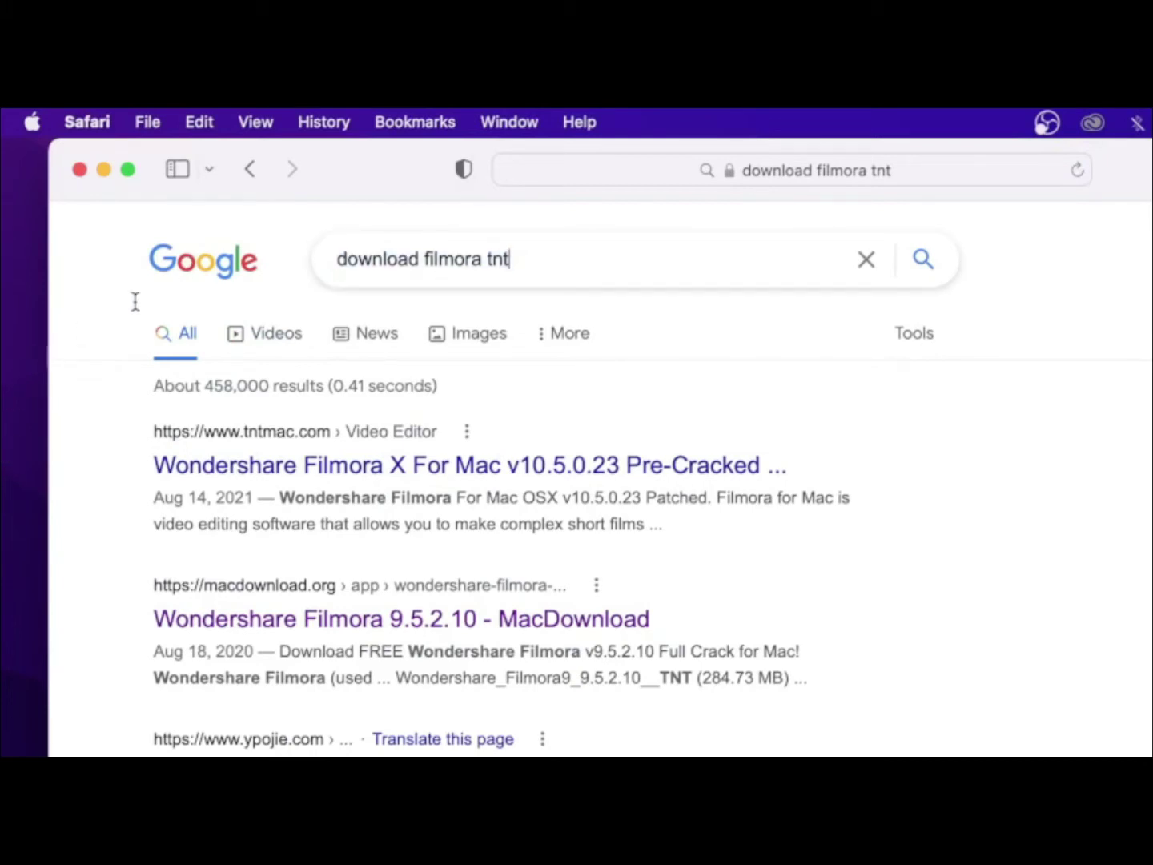
key(super+a)
key(super+c)
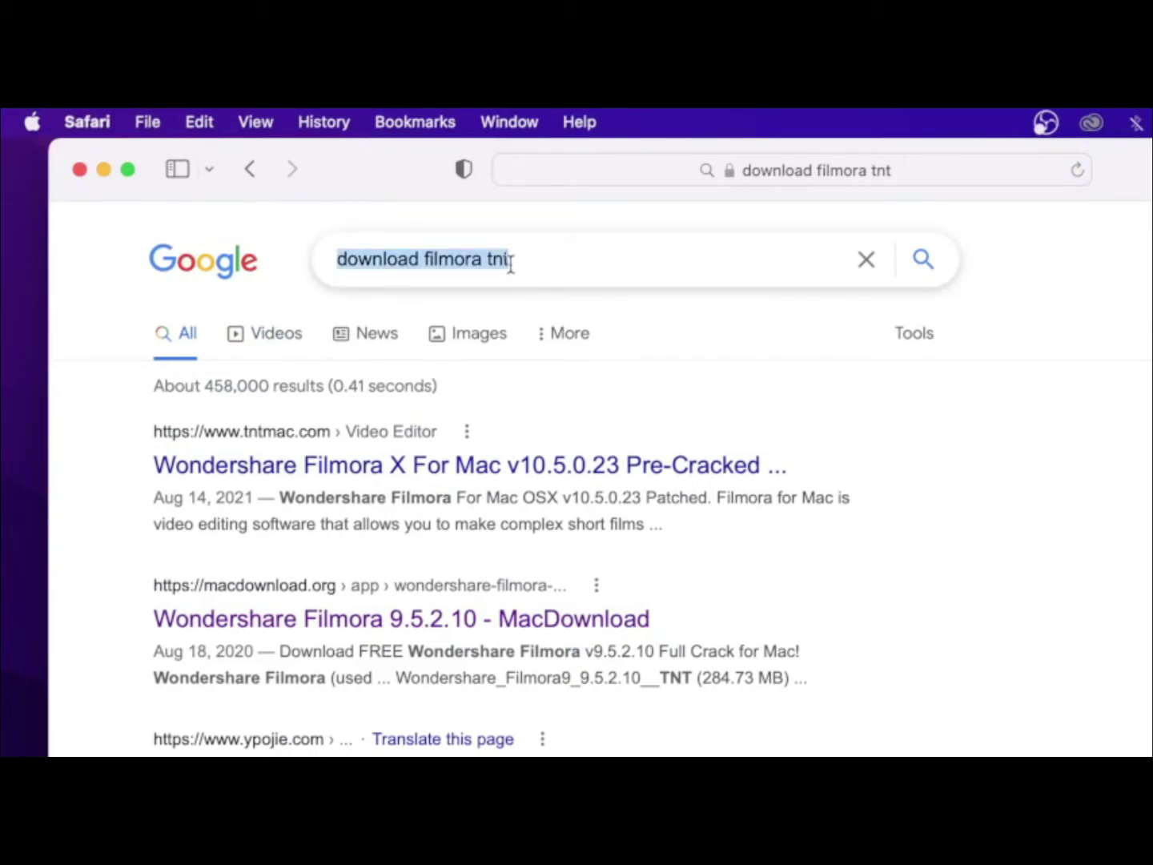
key(super+t)
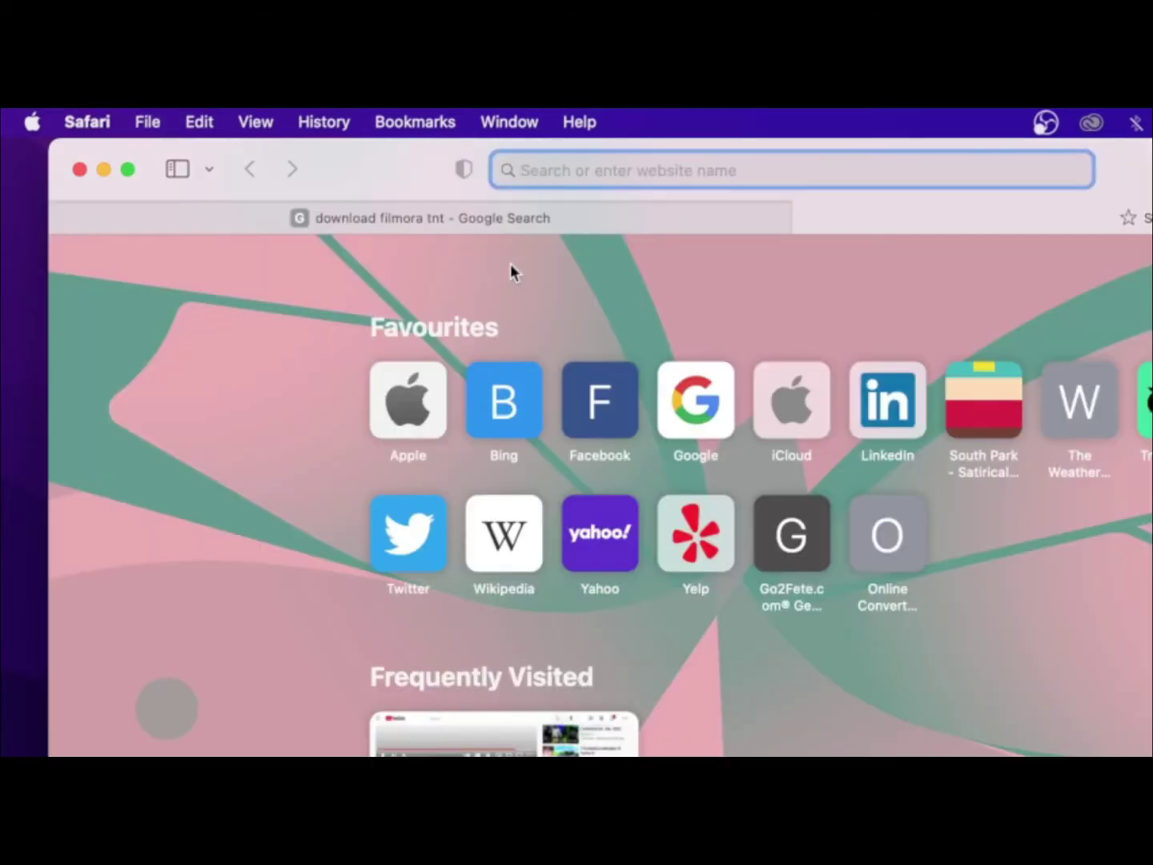
key(super+v)
key(Return)
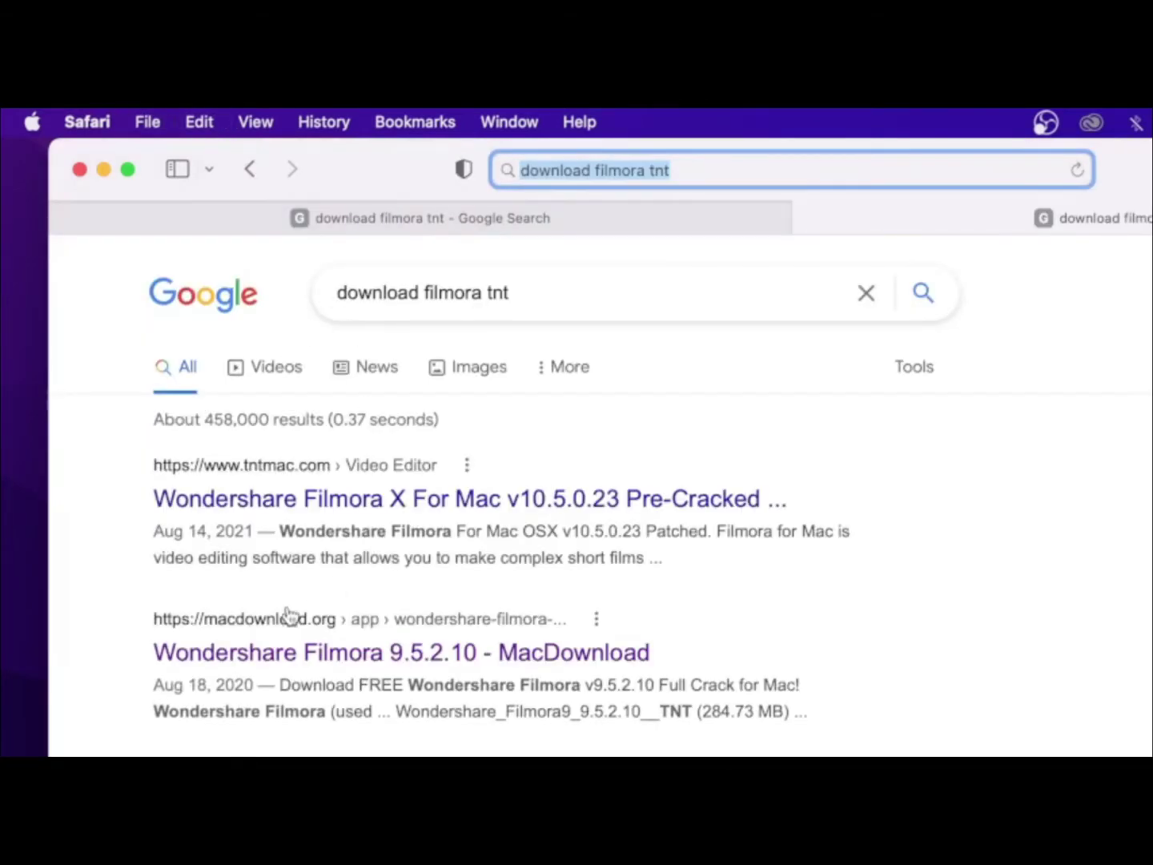
Open the MacDownload Filmora 9.5.2.10 result in a background tab and close the Google tab.
scroll(320, 612, down, 8)
scroll(323, 617, up, 8)
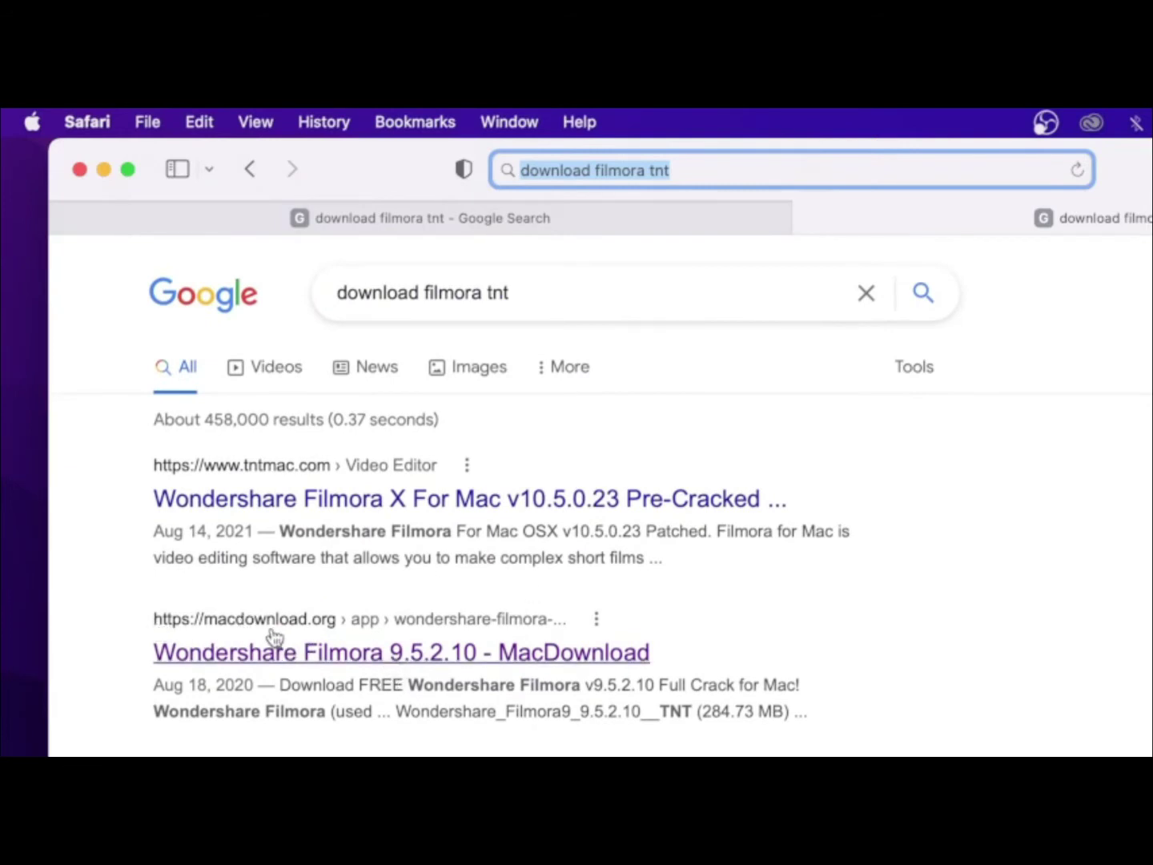
click(450, 654)
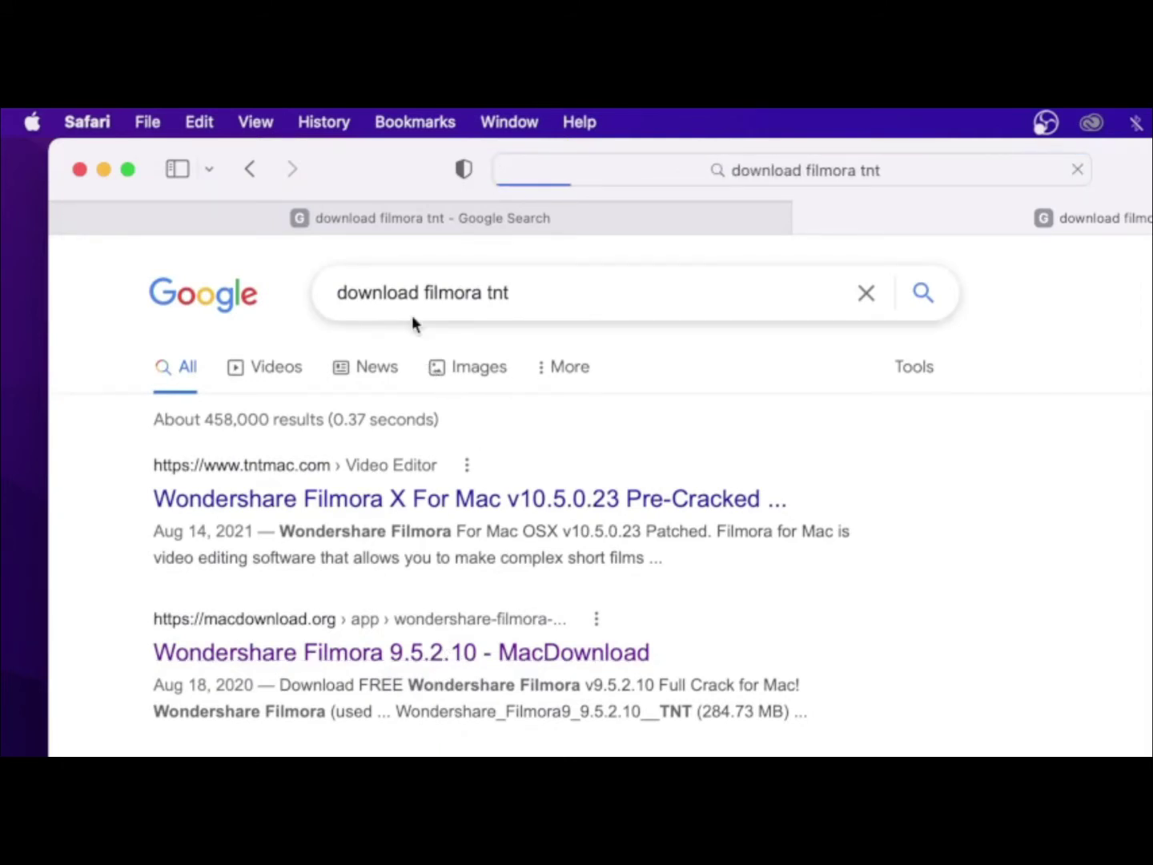
click(146, 224)
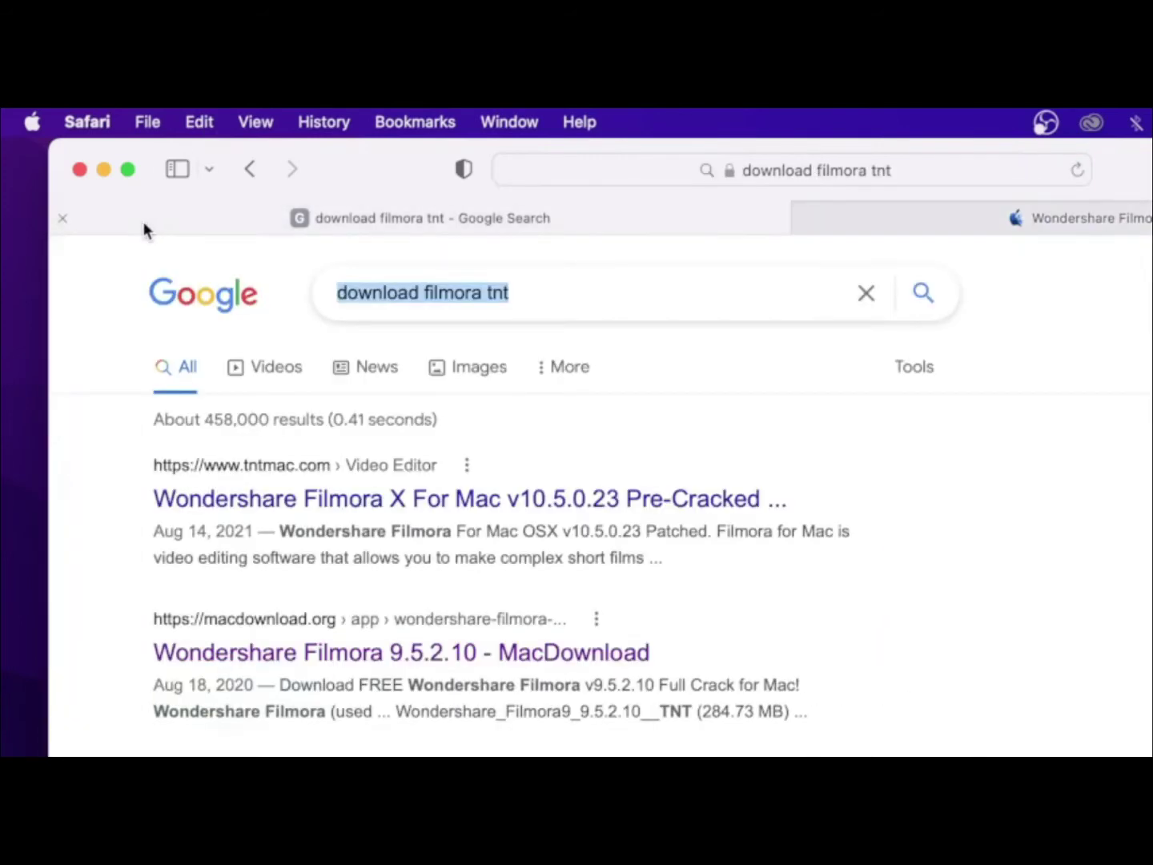
click(65, 219)
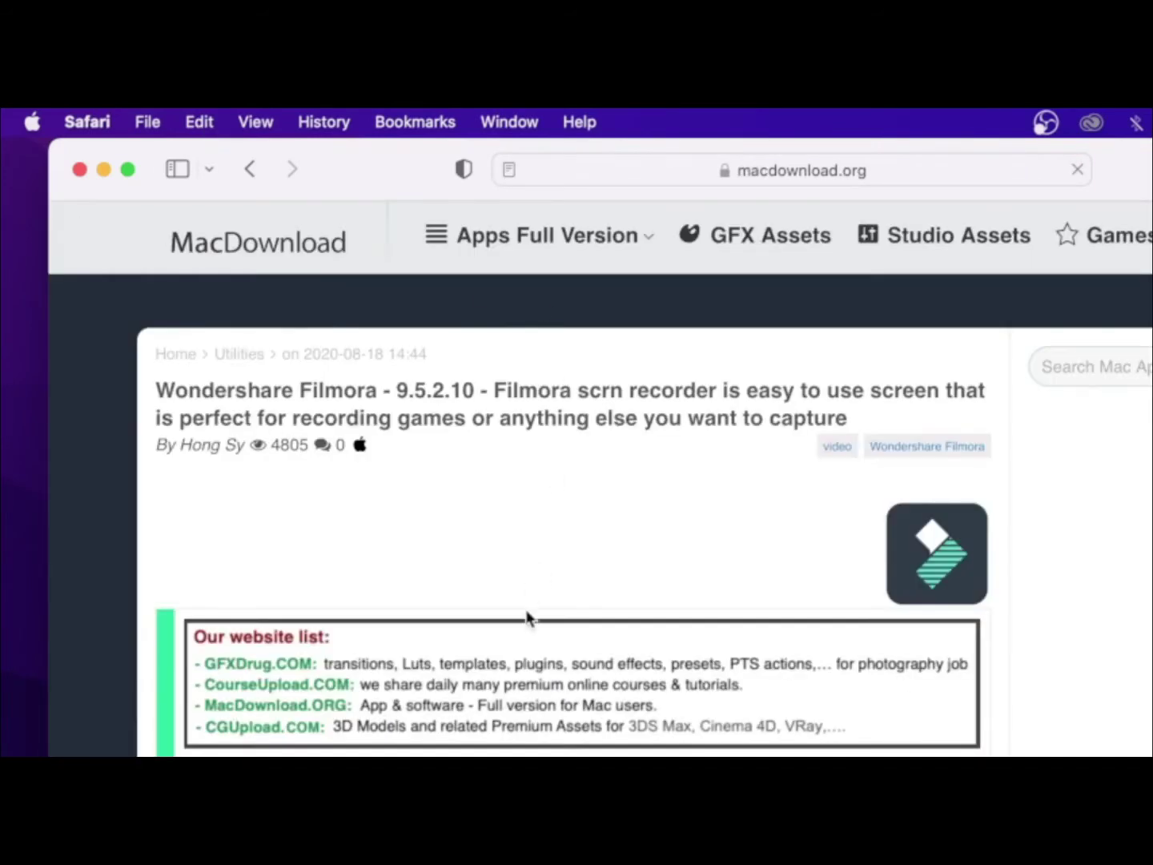
Choose the green Wondershare_Filmora9_9.5.2.10__TNT download button on the article.
scroll(500, 684, down, 10)
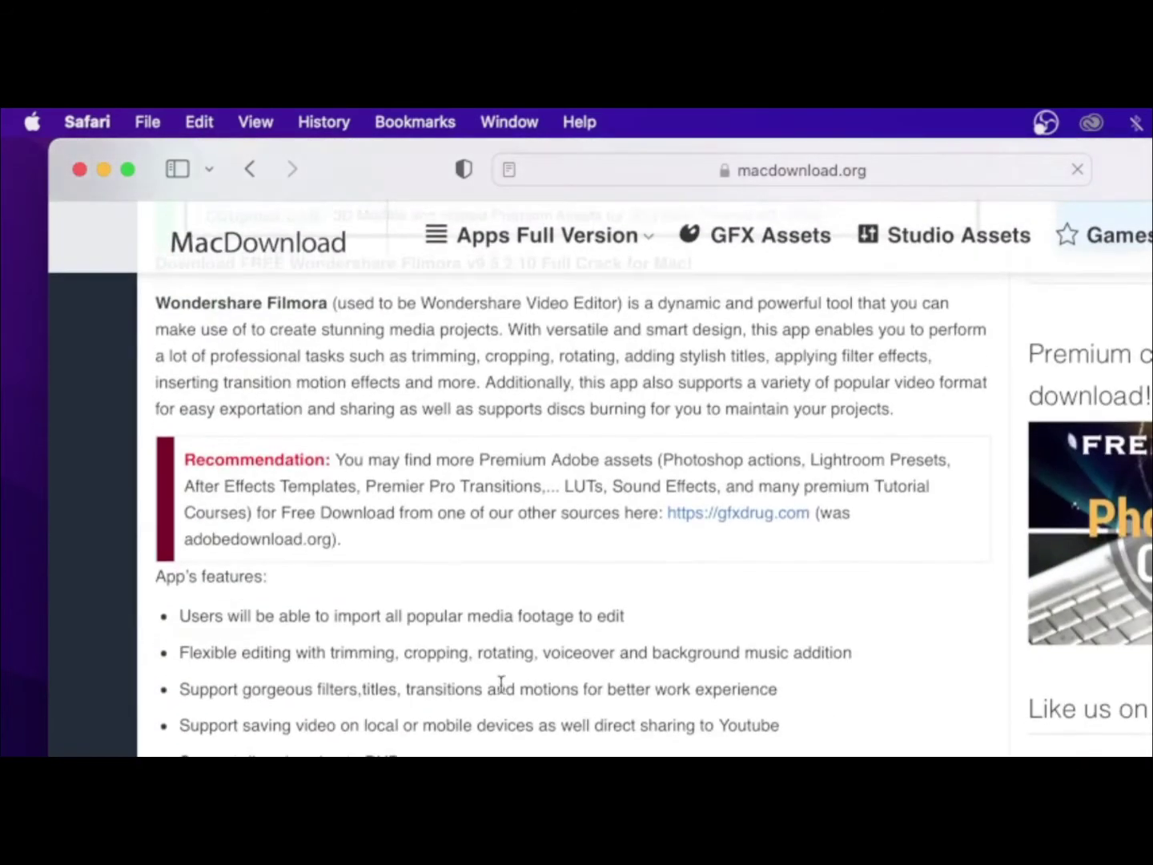
scroll(501, 684, down, 20)
scroll(501, 683, down, 3)
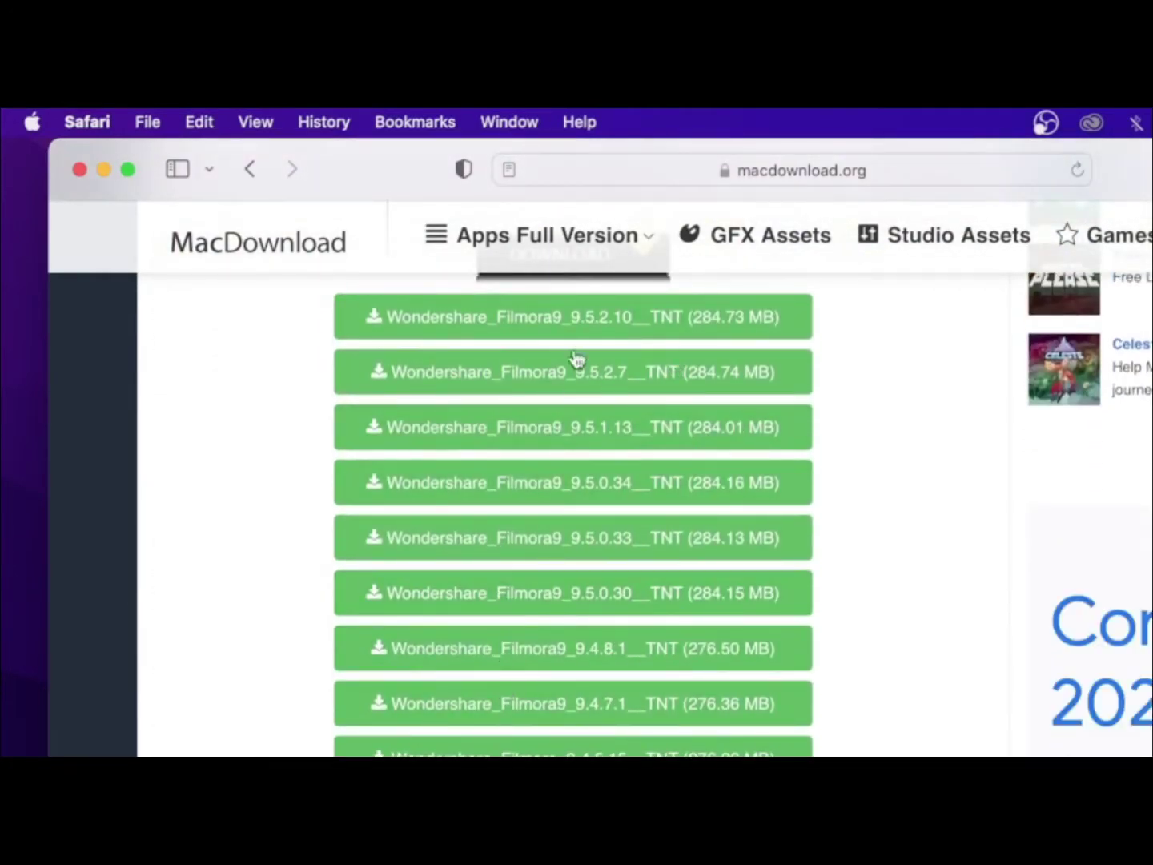
click(655, 319)
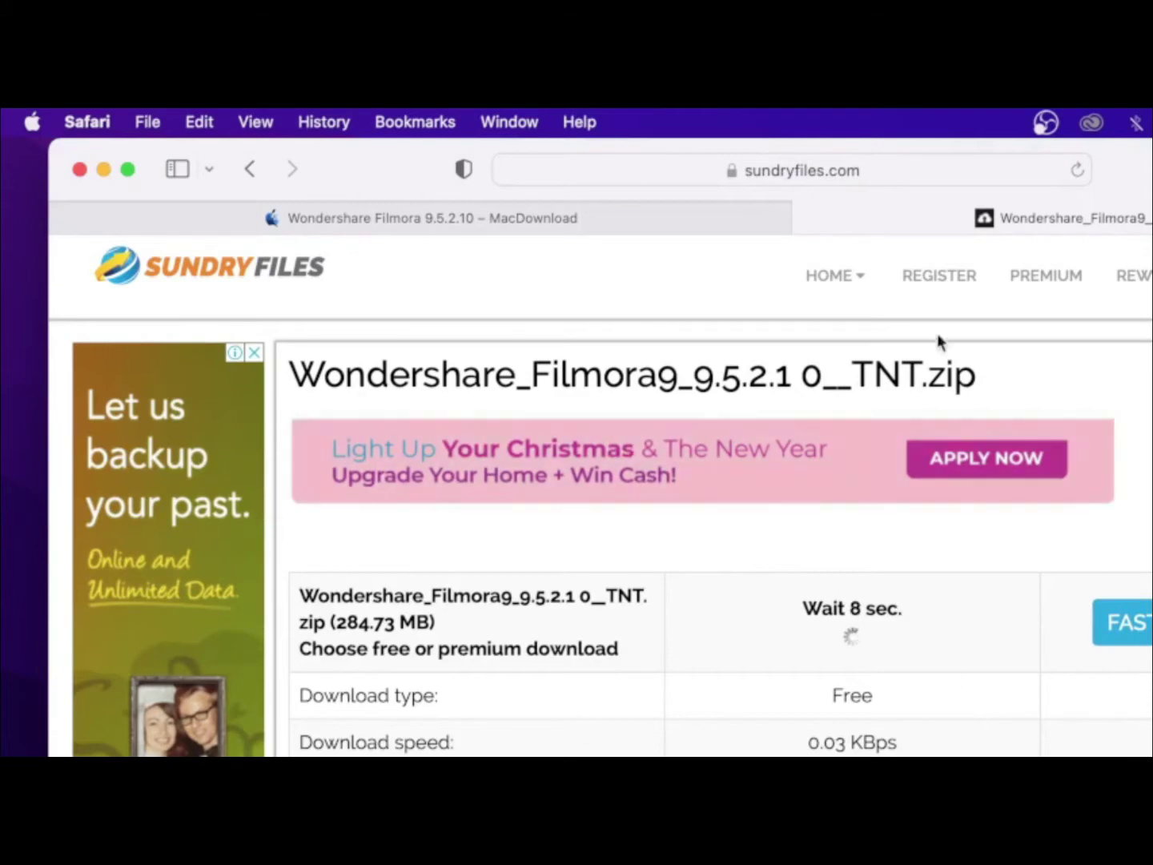
Return to the MacDownload tab and go to its home page via the logo.
click(499, 217)
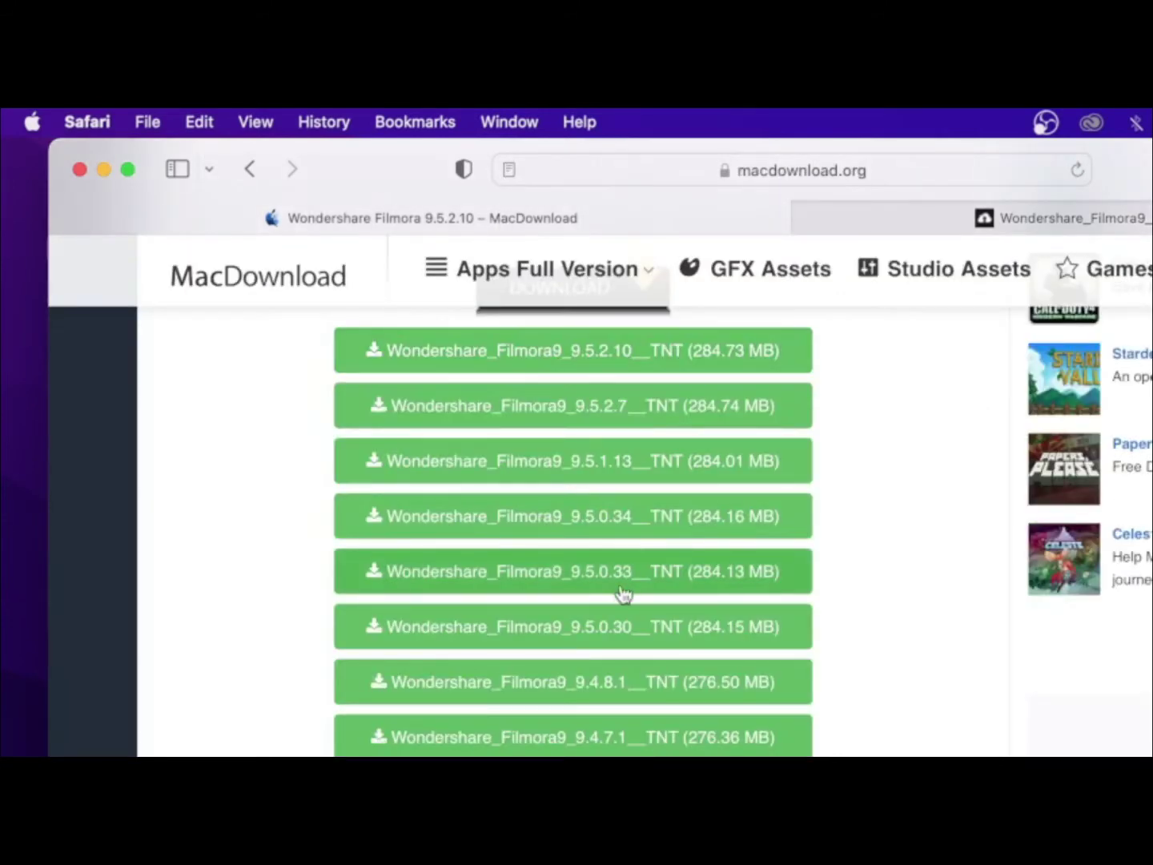
scroll(623, 593, up, 15)
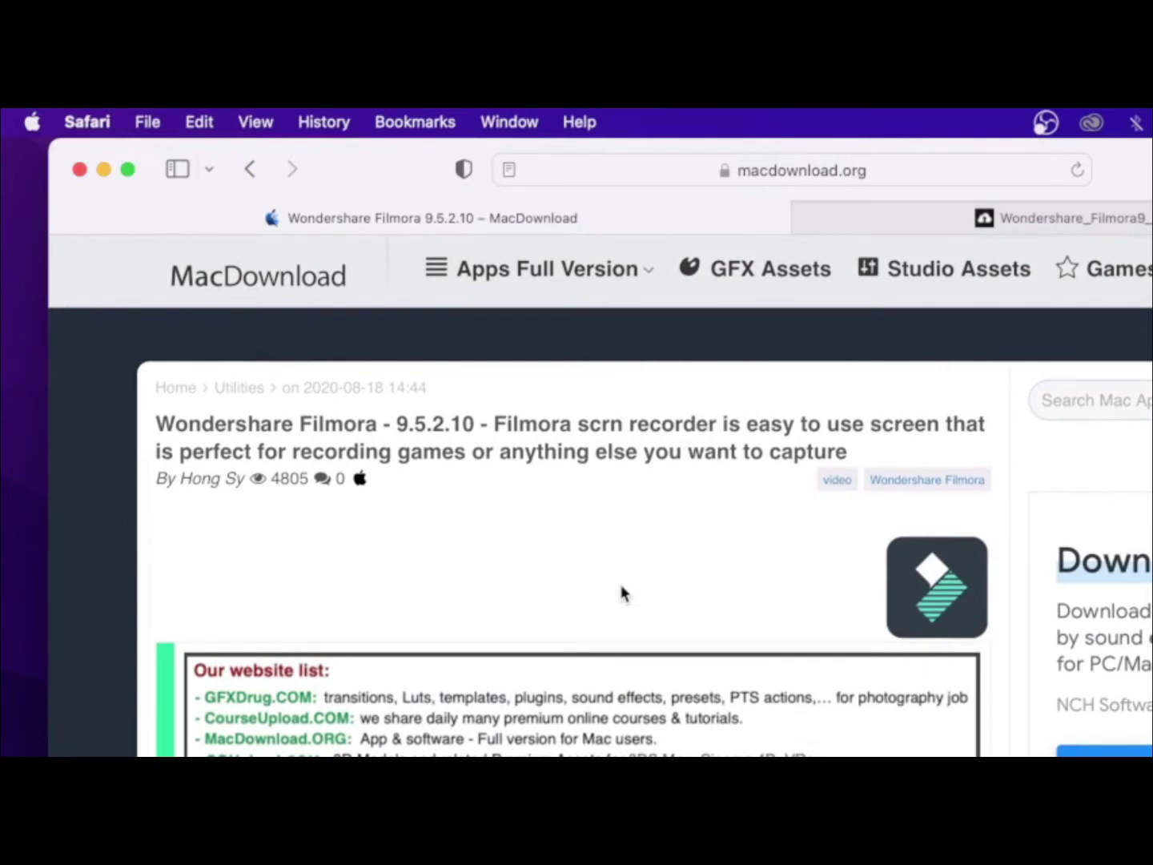
click(294, 268)
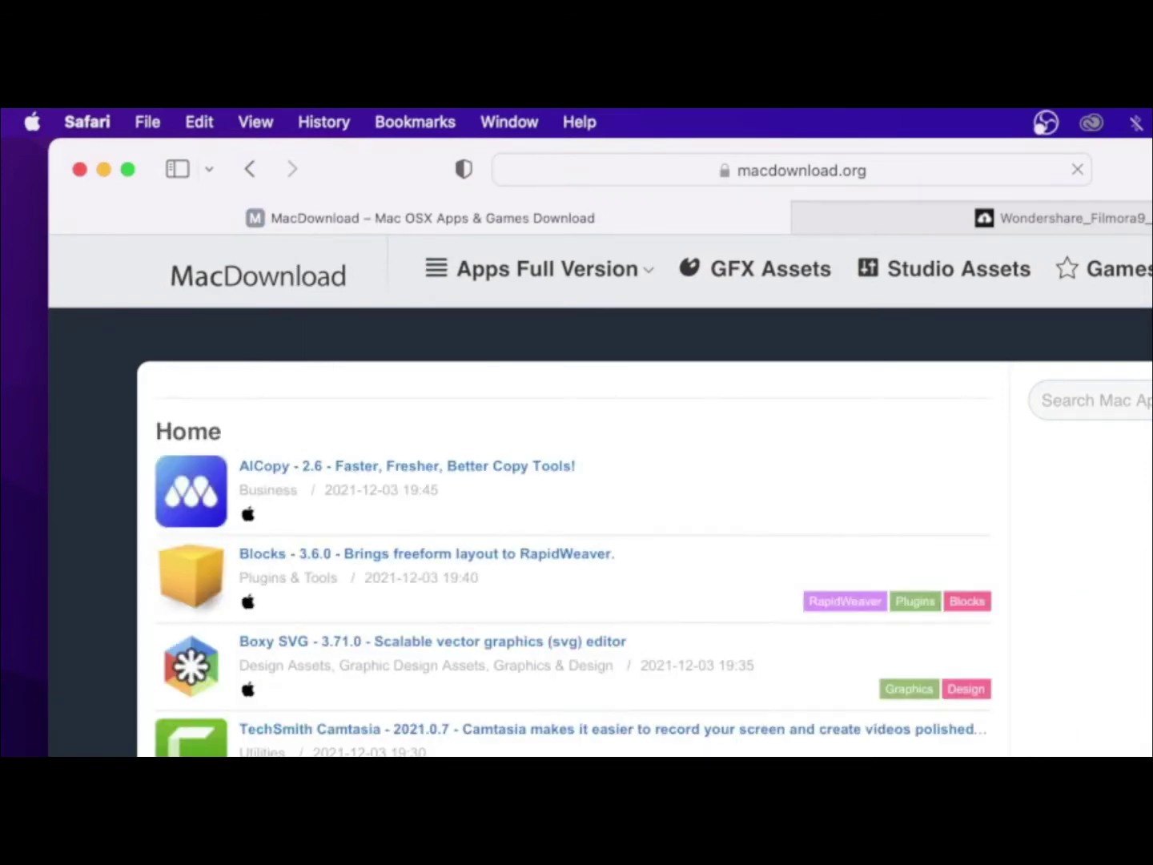
scroll(252, 568, down, 10)
scroll(252, 566, down, 15)
scroll(252, 566, up, 20)
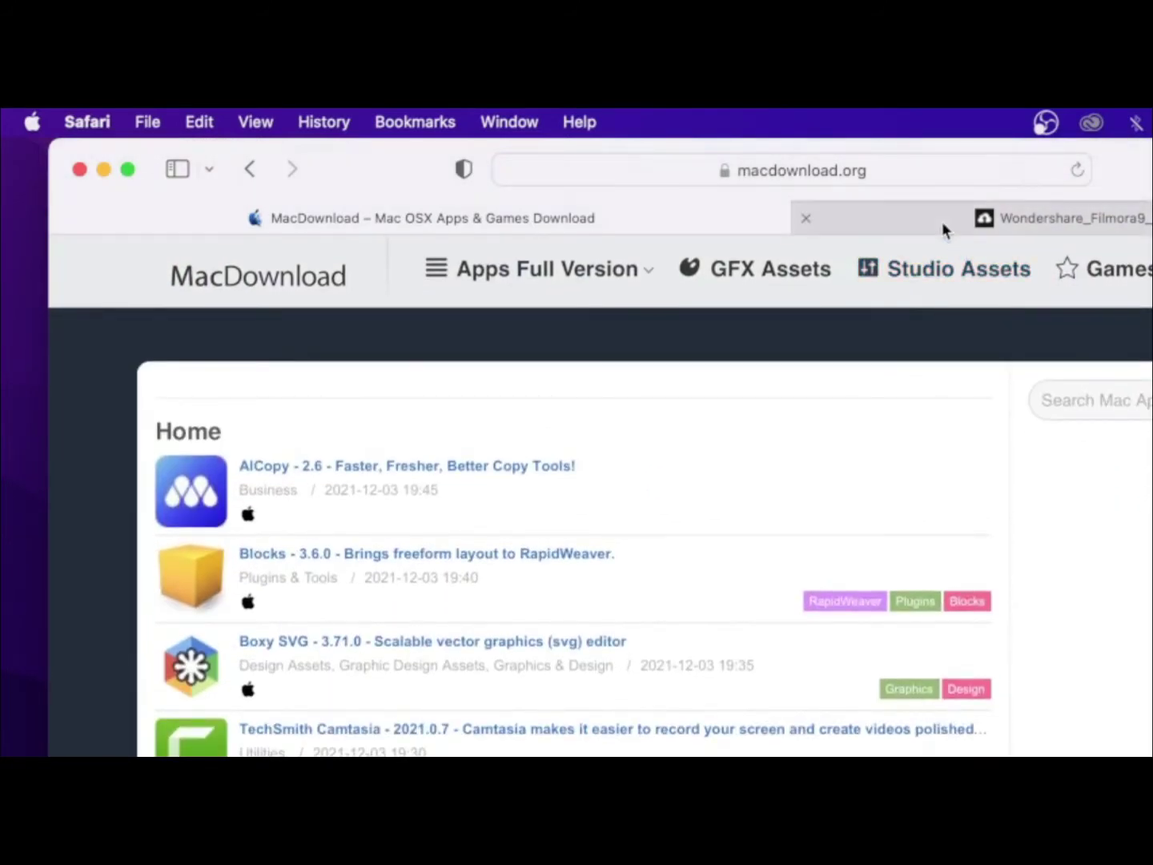
Request the free download of the 284.73 MB Filmora9 zip, backing out of registration.
click(942, 229)
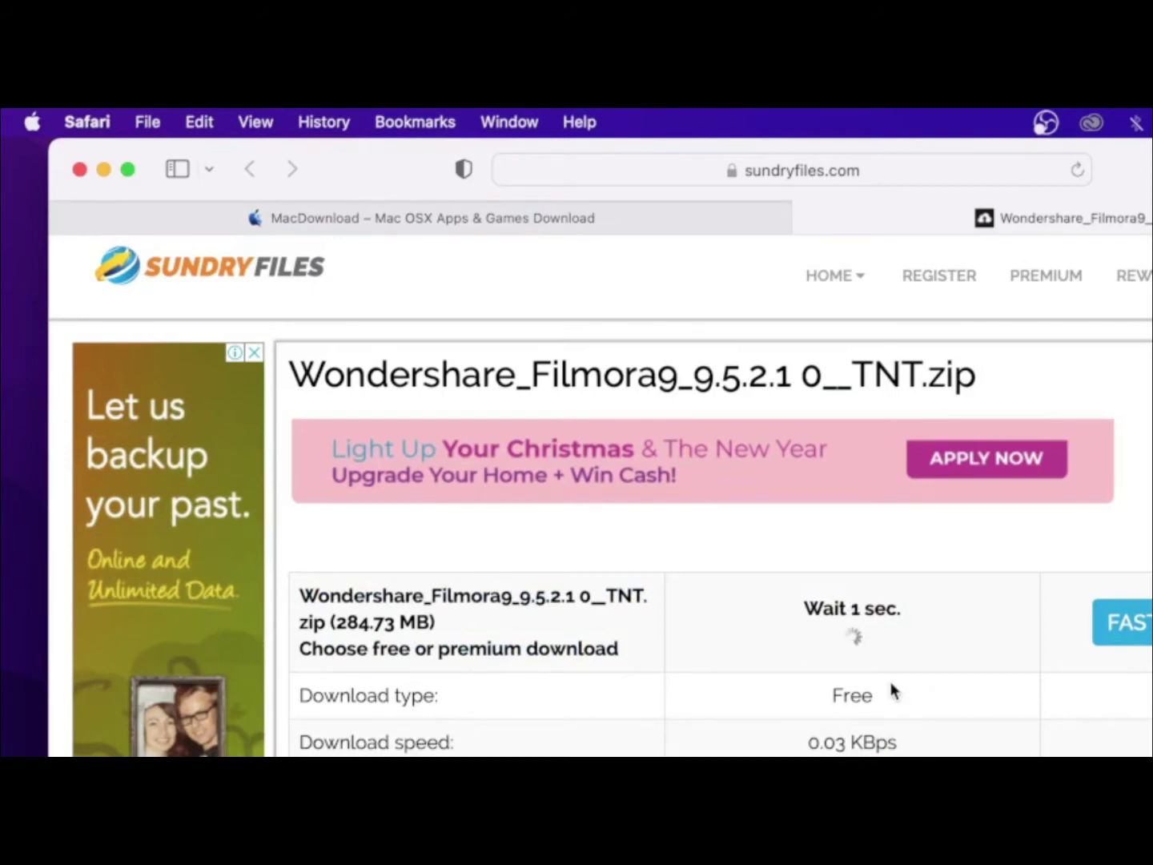
click(854, 630)
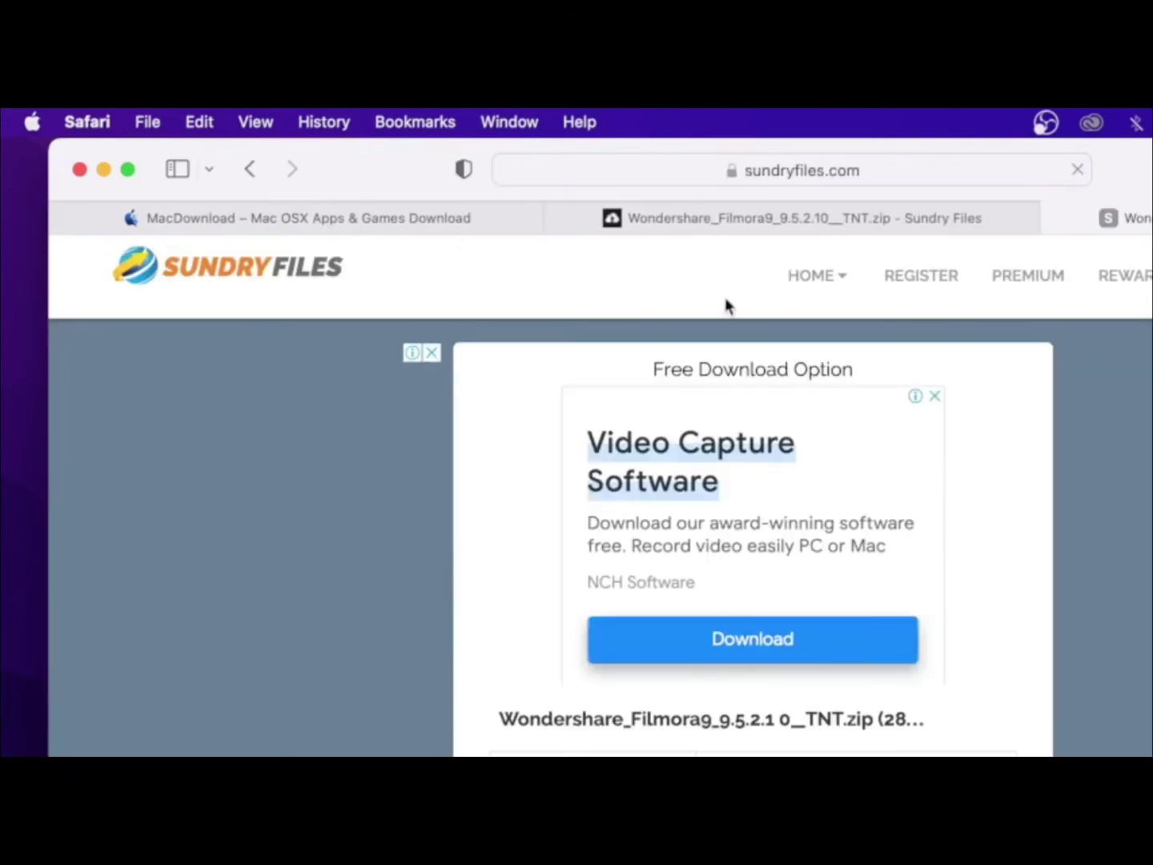
click(718, 207)
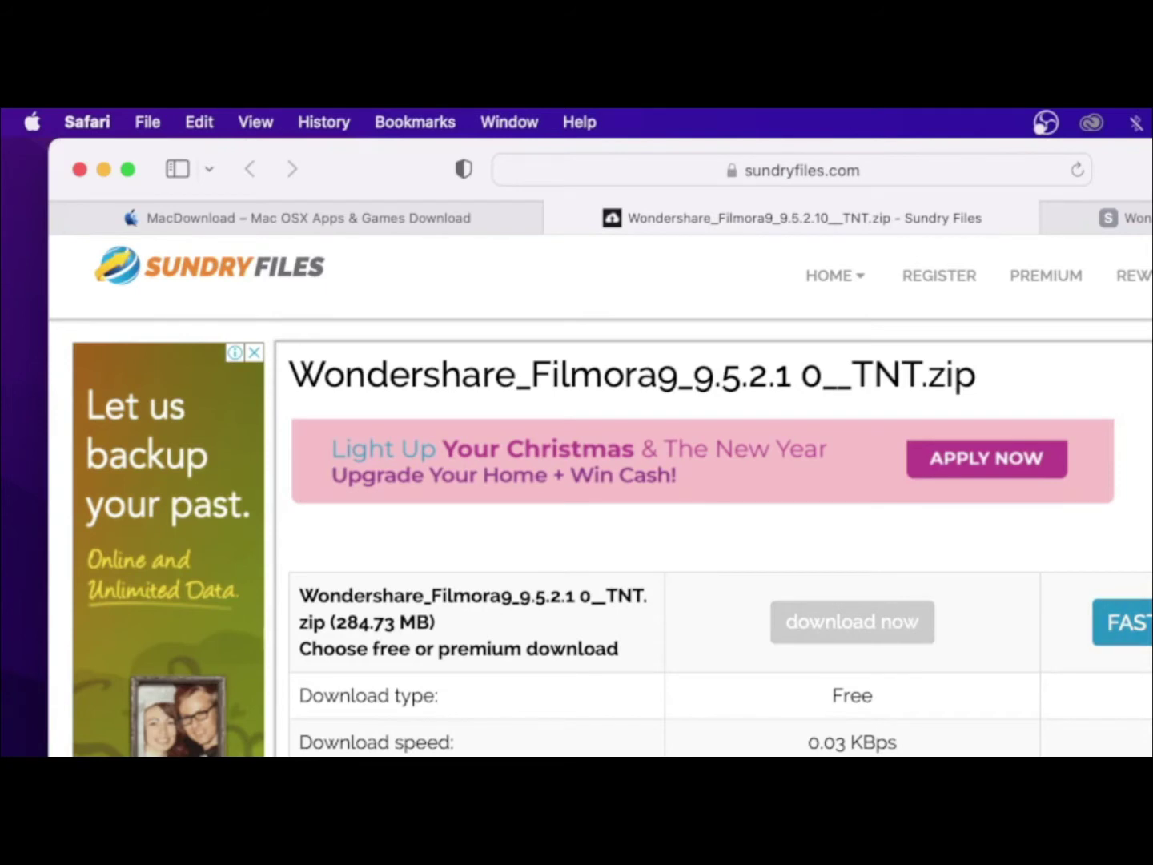
click(1129, 623)
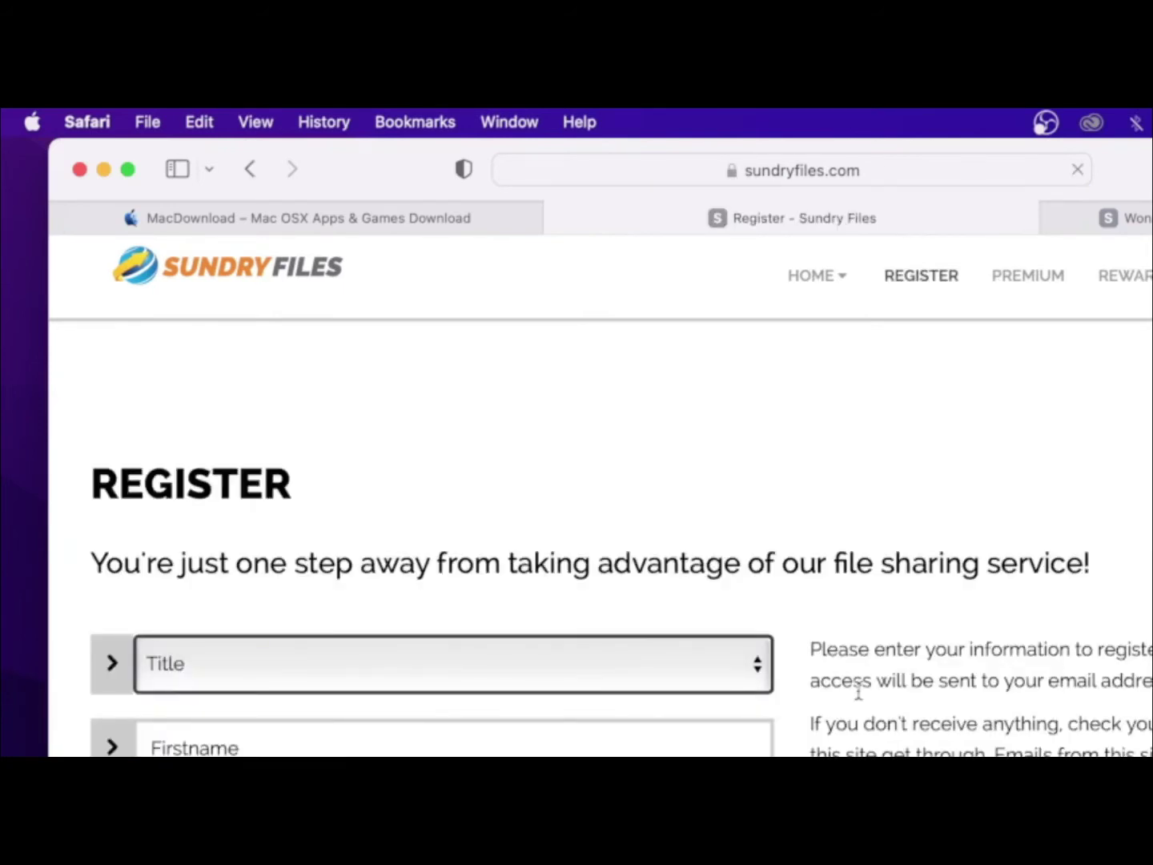
click(265, 170)
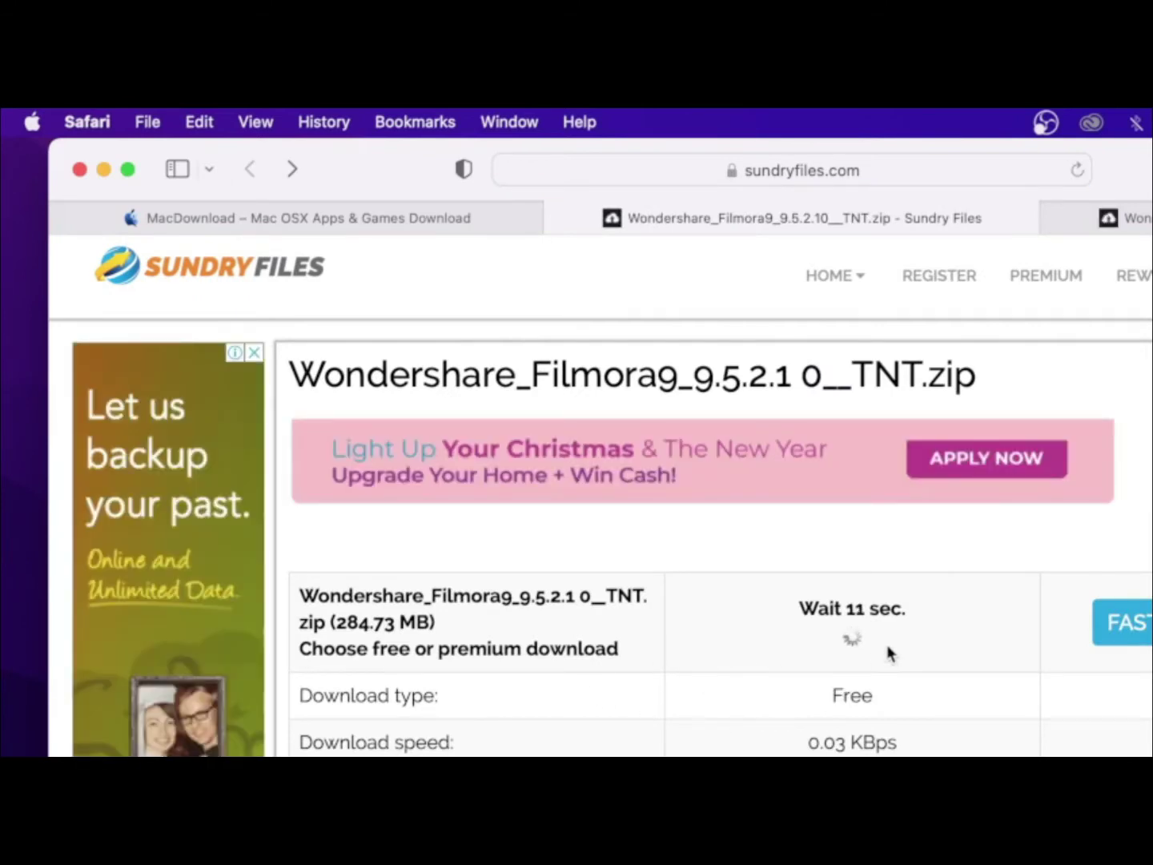
Close the extra Wondershare download tab while the SundryFiles countdown runs.
scroll(577, 538, down, 5)
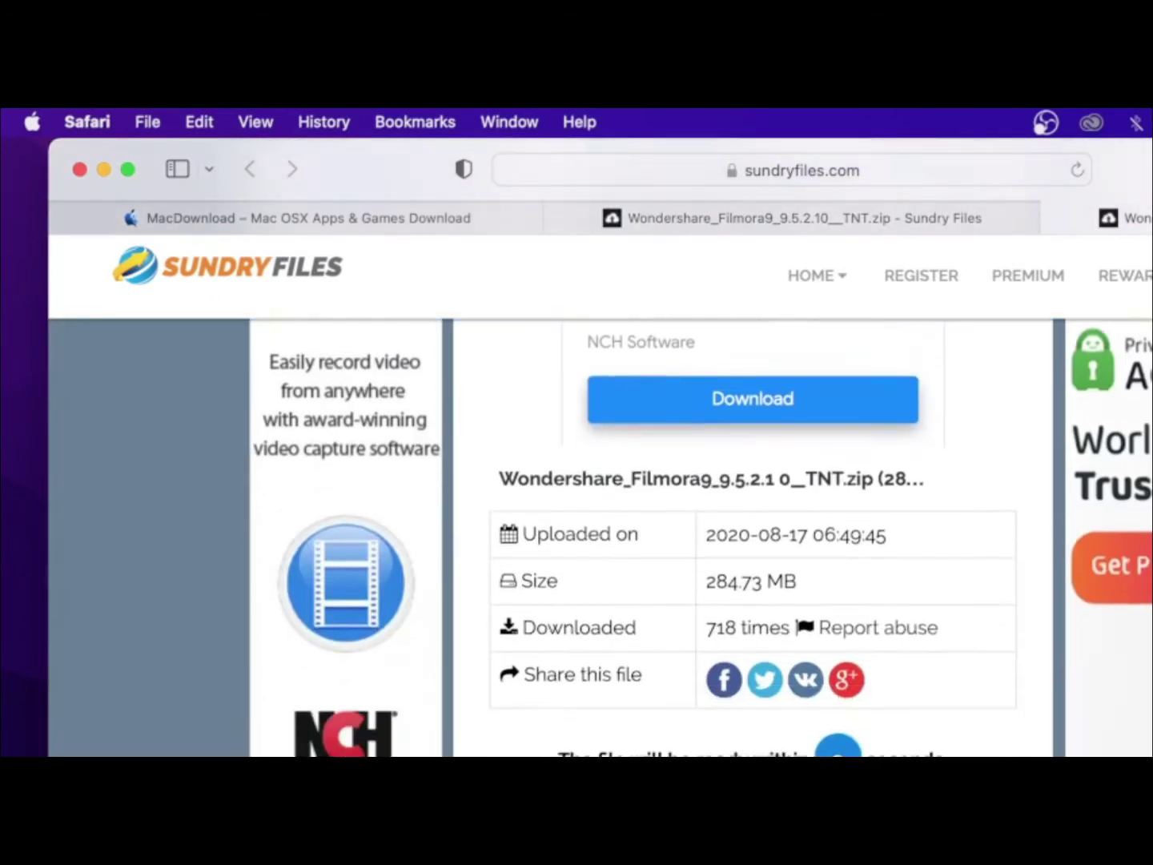
scroll(1099, 552, down, 2)
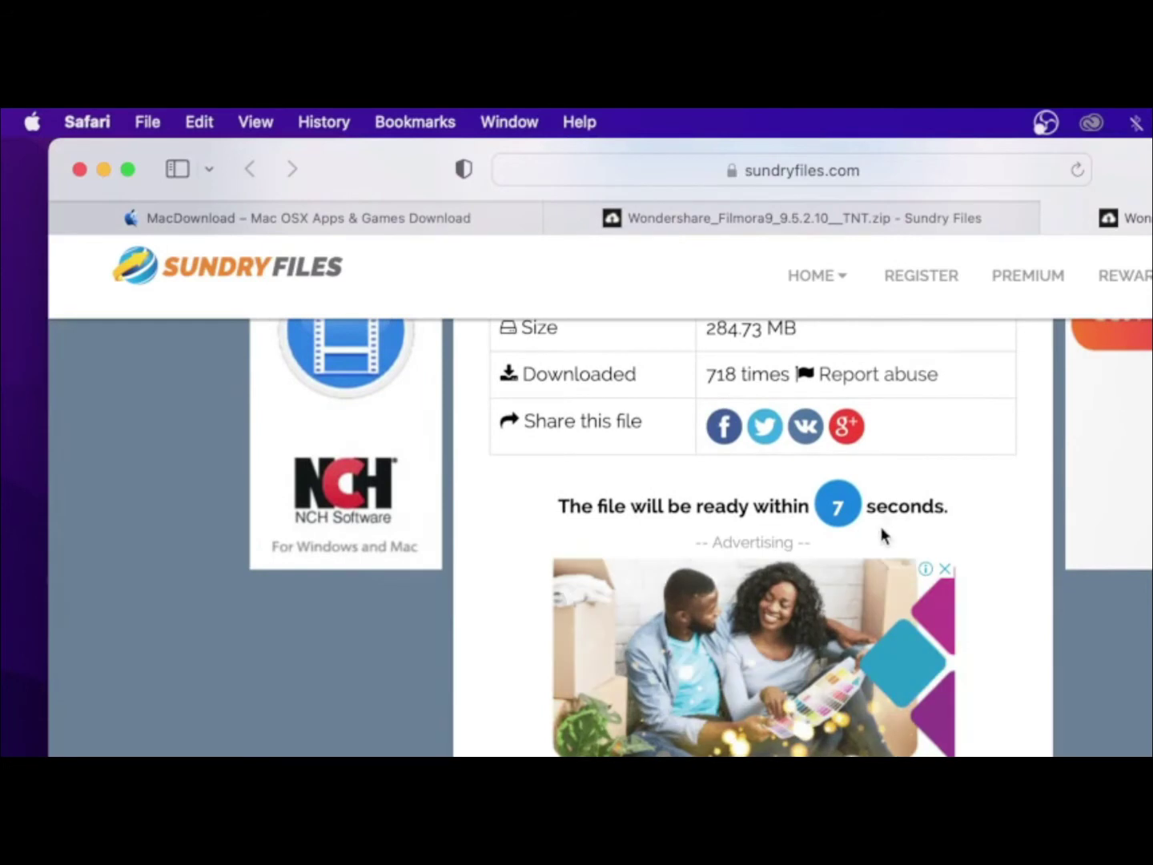
click(558, 217)
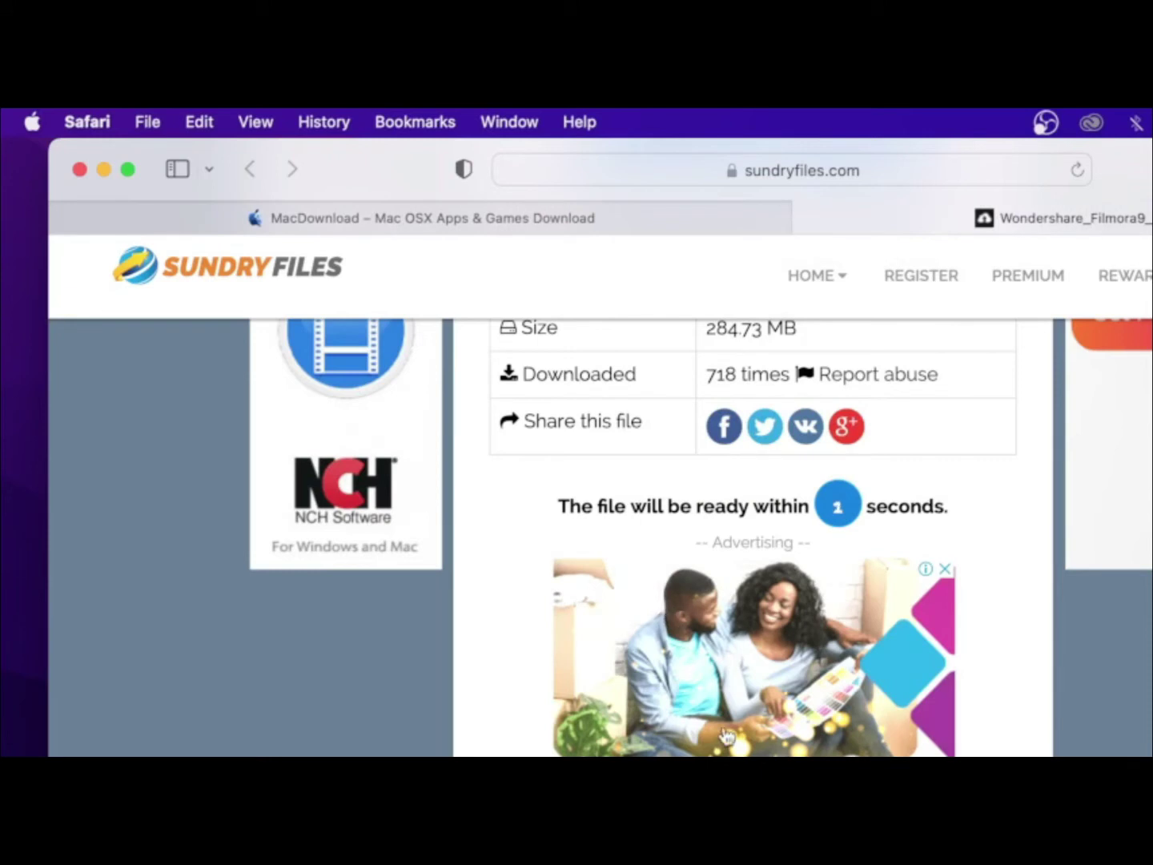
scroll(722, 732, down, 2)
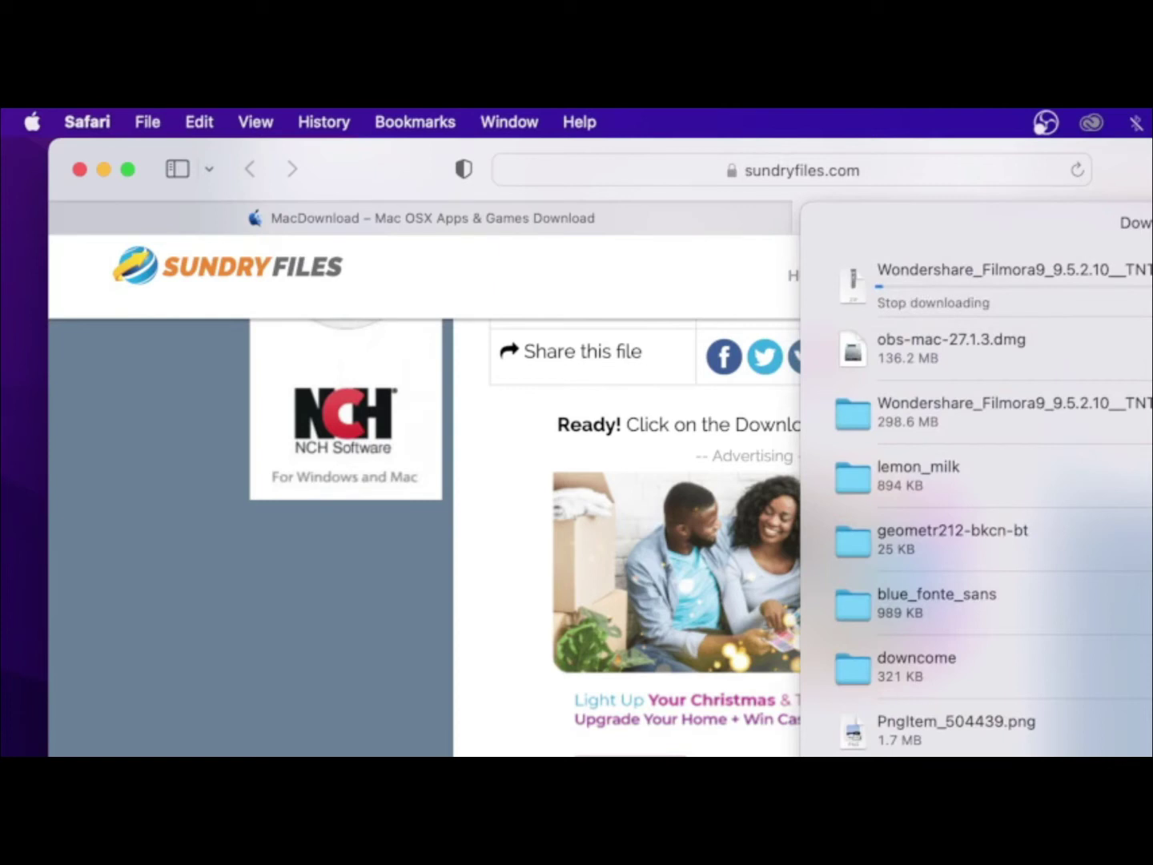
Stop the duplicate Filmora download and minimize Safari.
click(1149, 282)
click(94, 168)
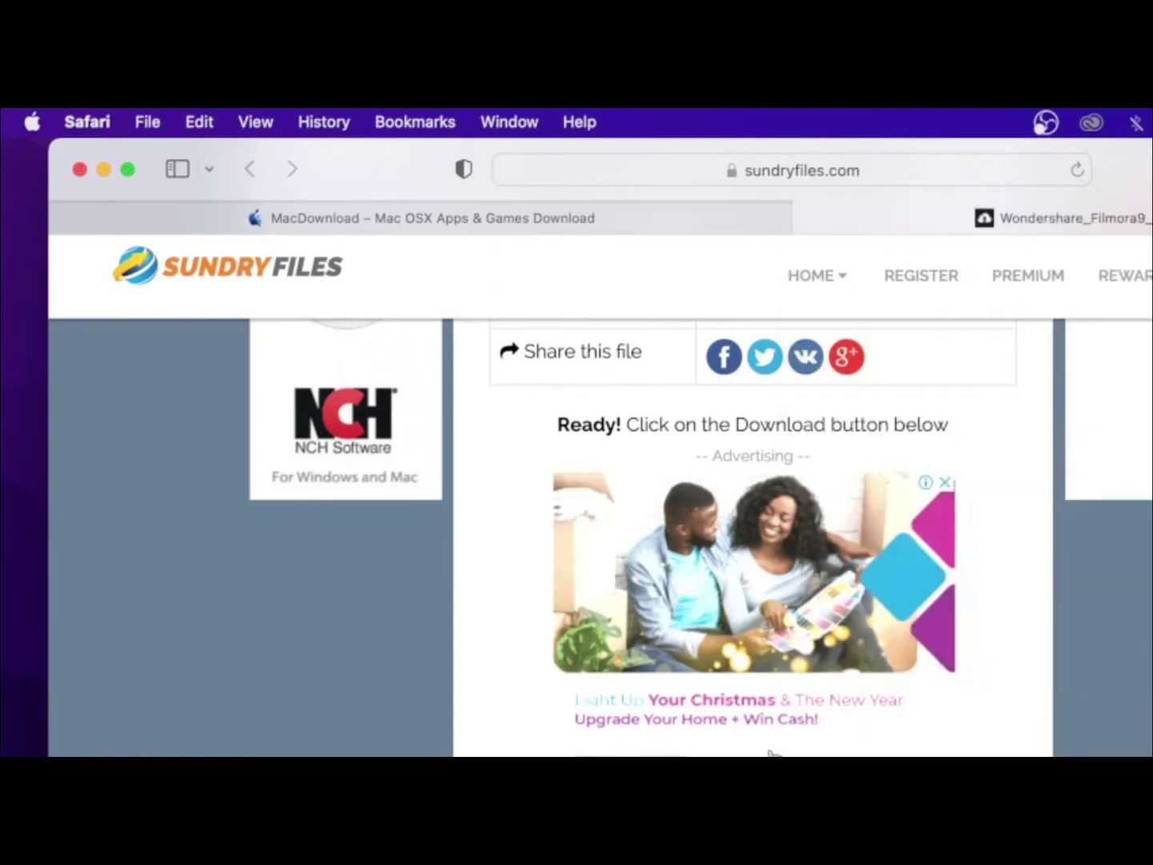
click(103, 171)
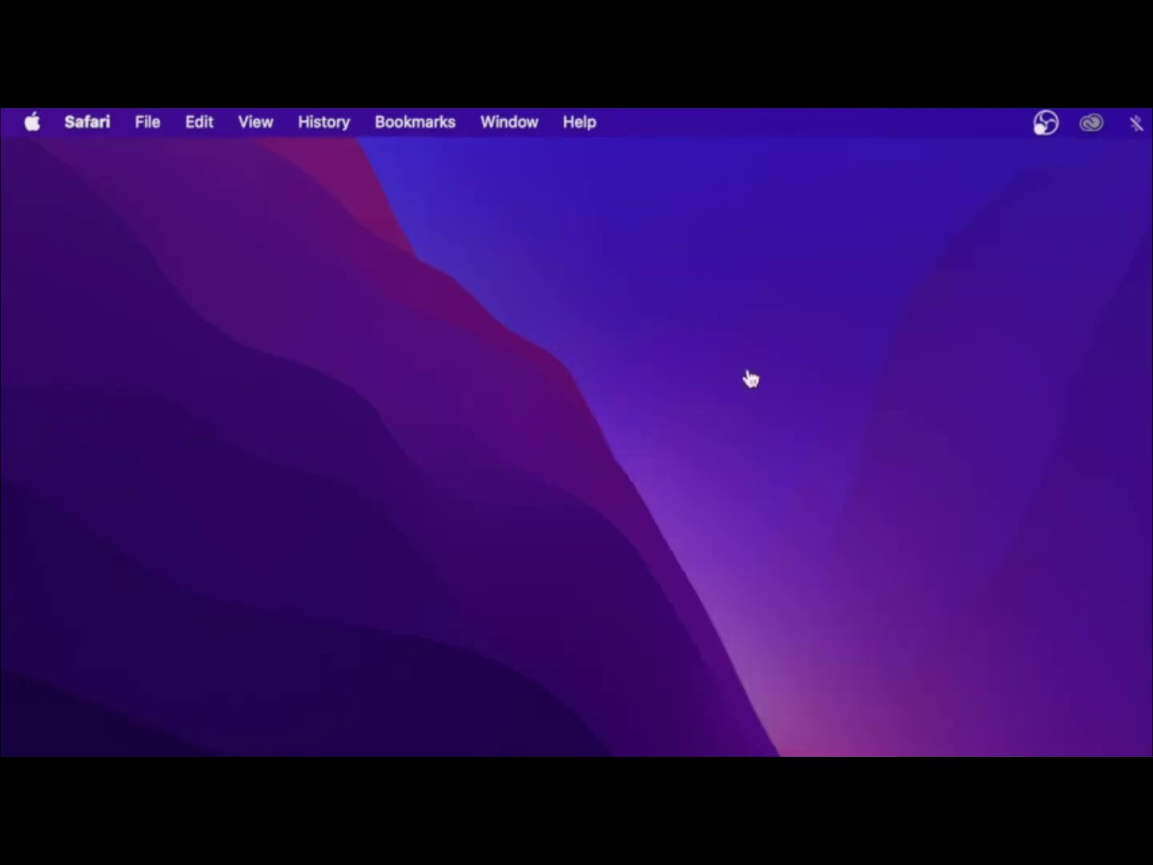
Open the Wondershare_Filmora9_9.5.2.10__TNT folder from Downloads and open its Filmora9 .dmg.
click(1006, 752)
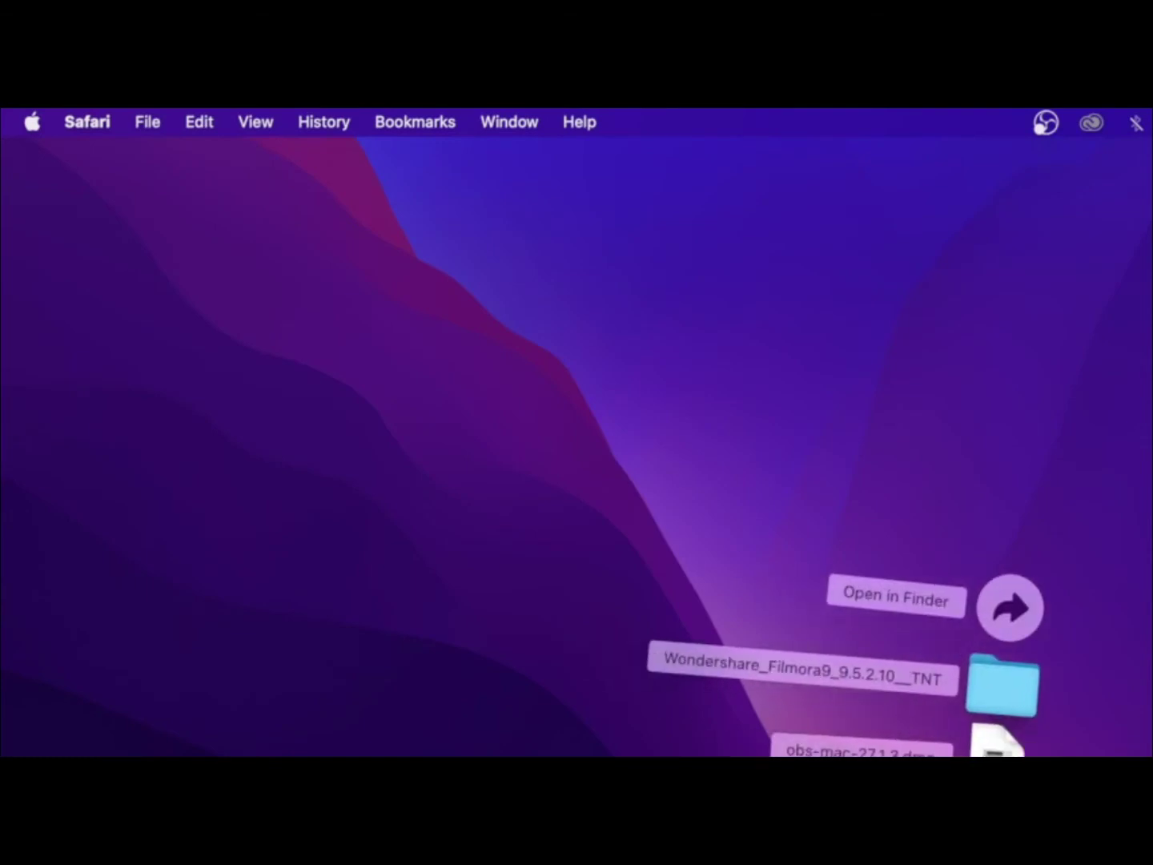
click(993, 695)
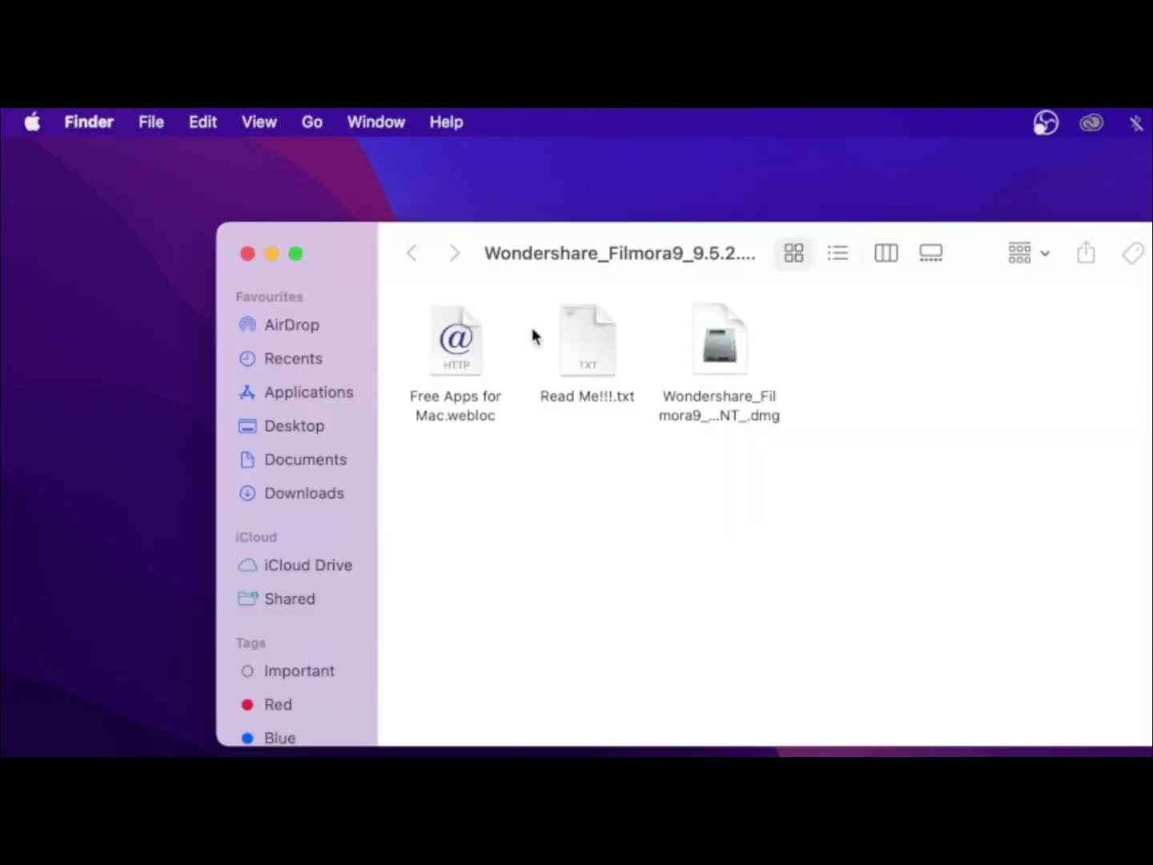
click(693, 364)
right_click(696, 353)
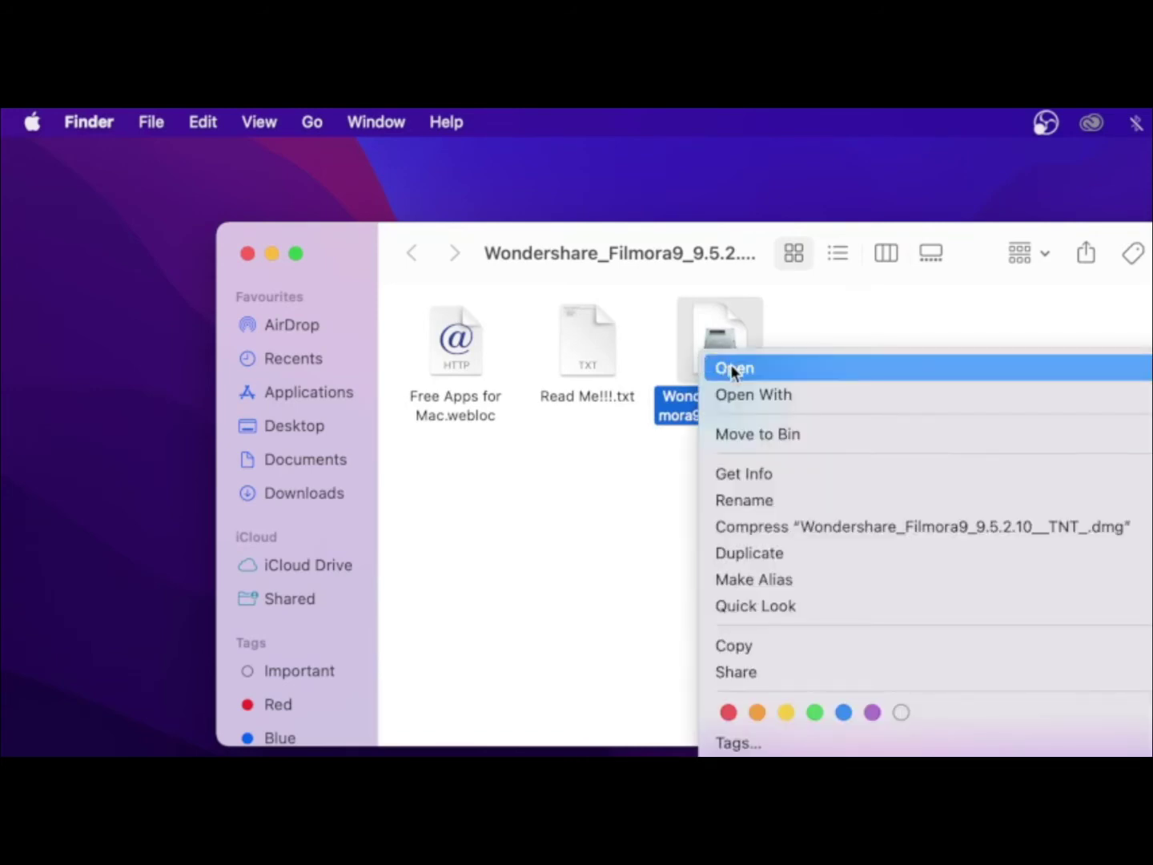
click(731, 368)
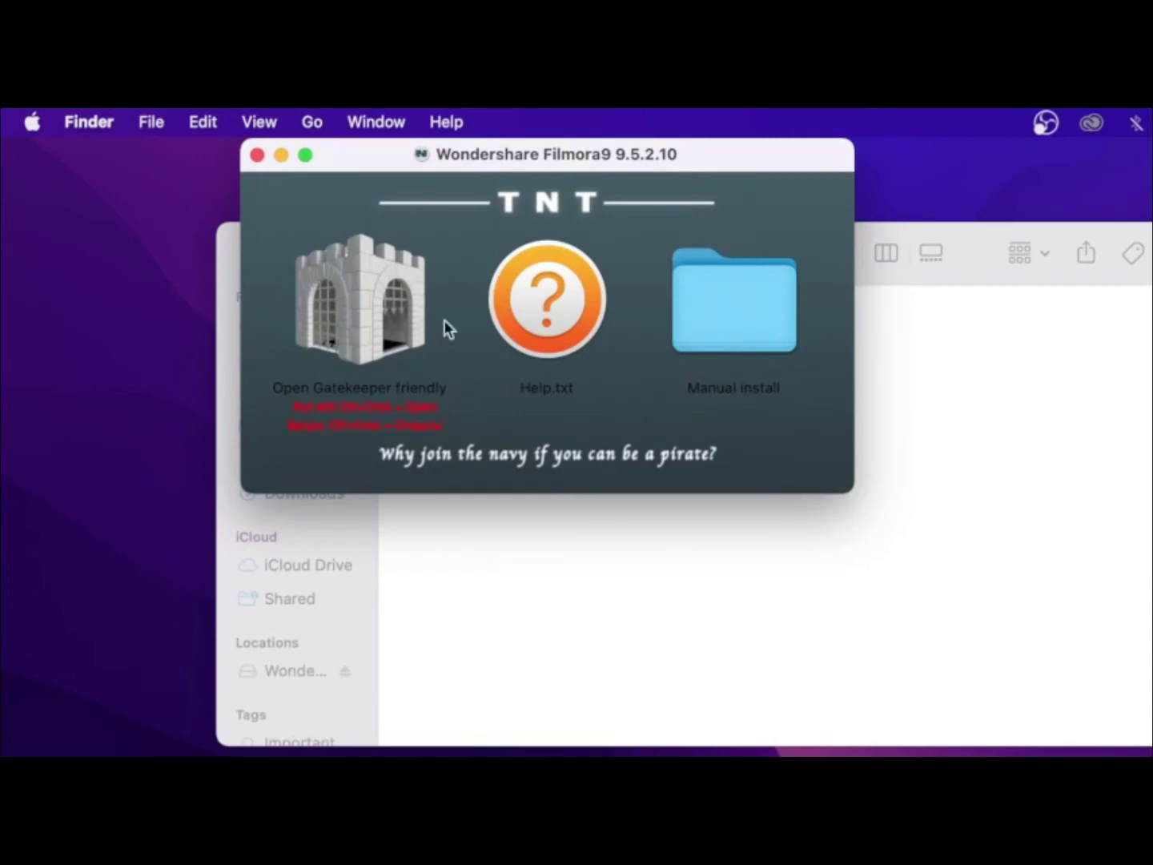
Open the Manual install folder to view it, then close its window.
click(716, 343)
right_click(715, 335)
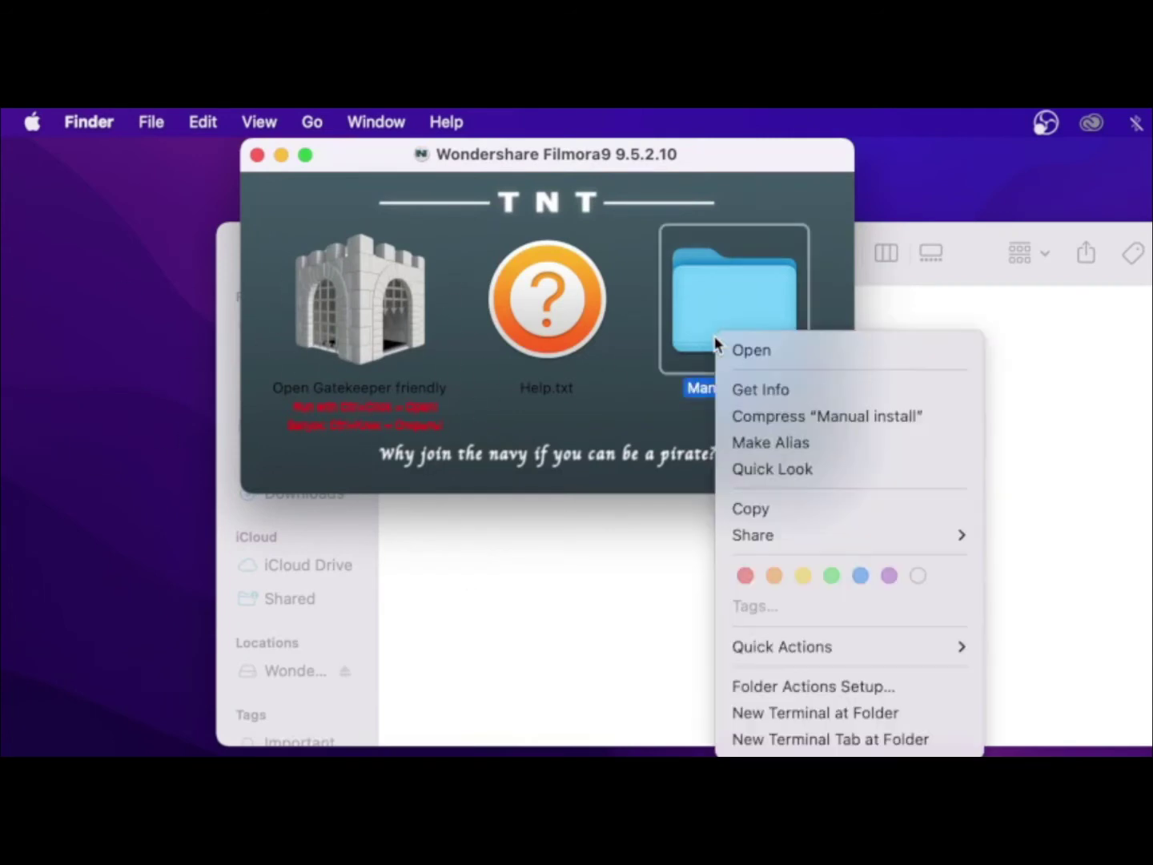
click(831, 352)
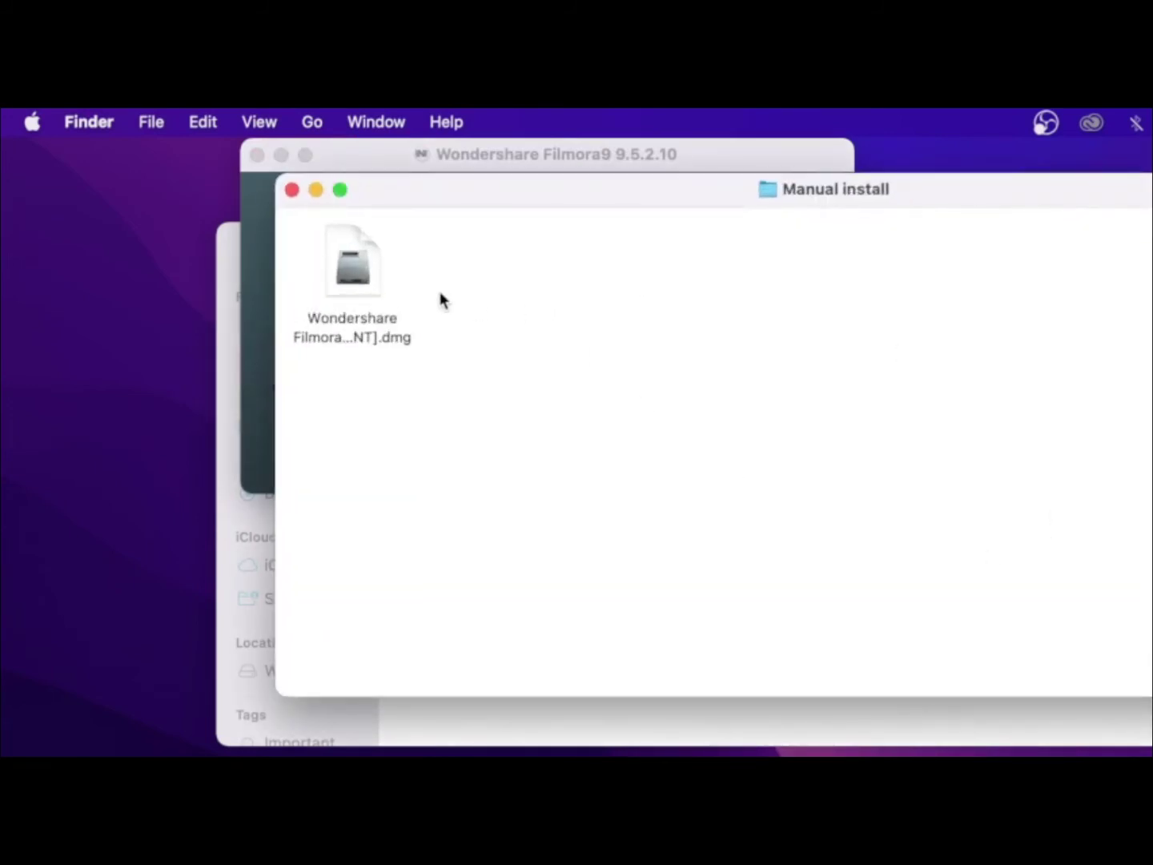
click(292, 191)
Run the Open Gatekeeper friendly script, confirm the unverified script and accept the TNT terms.
click(371, 310)
right_click(372, 309)
click(407, 328)
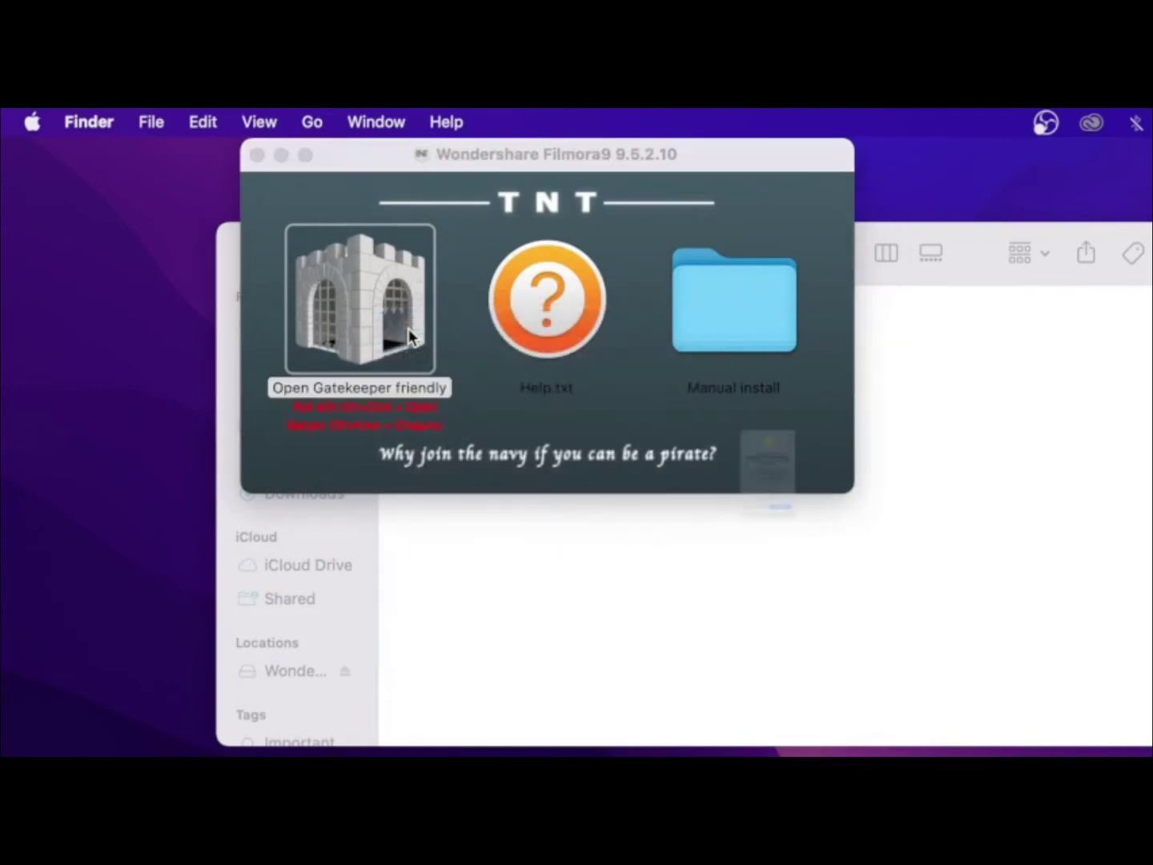
click(695, 671)
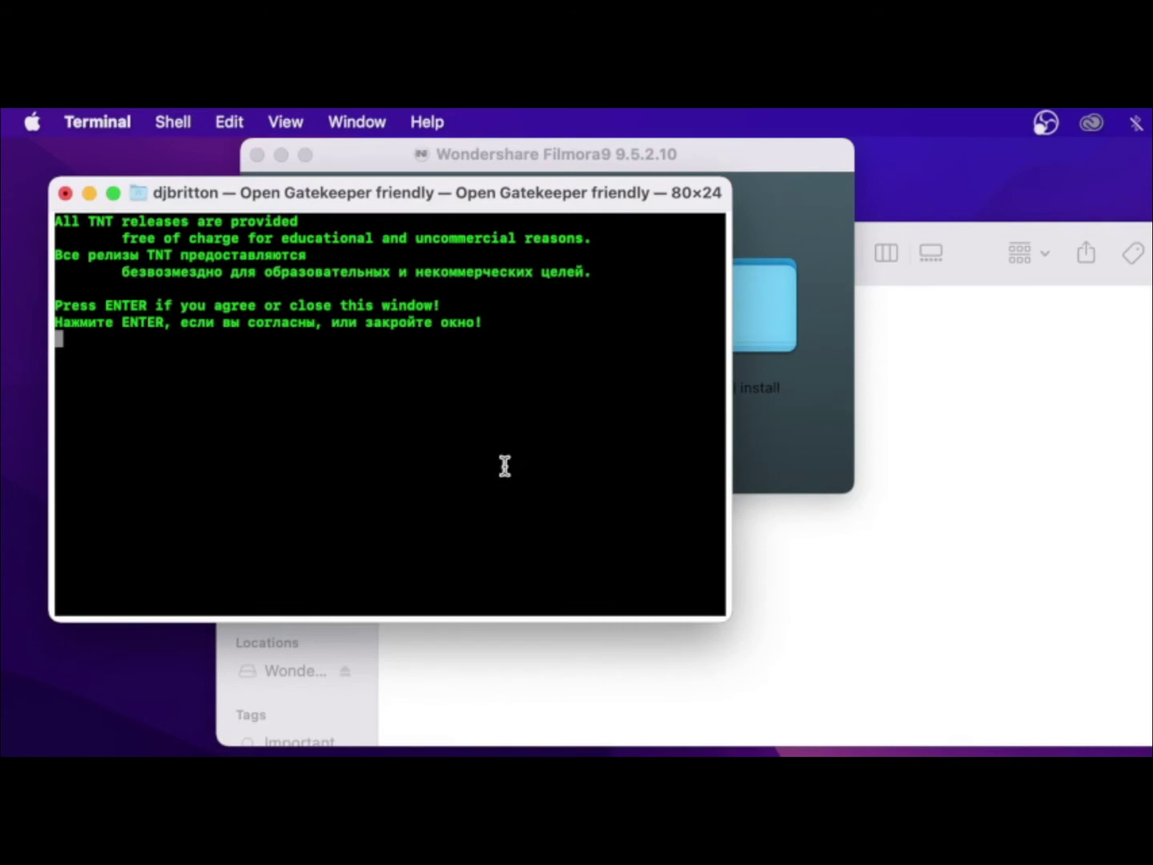
key(Return)
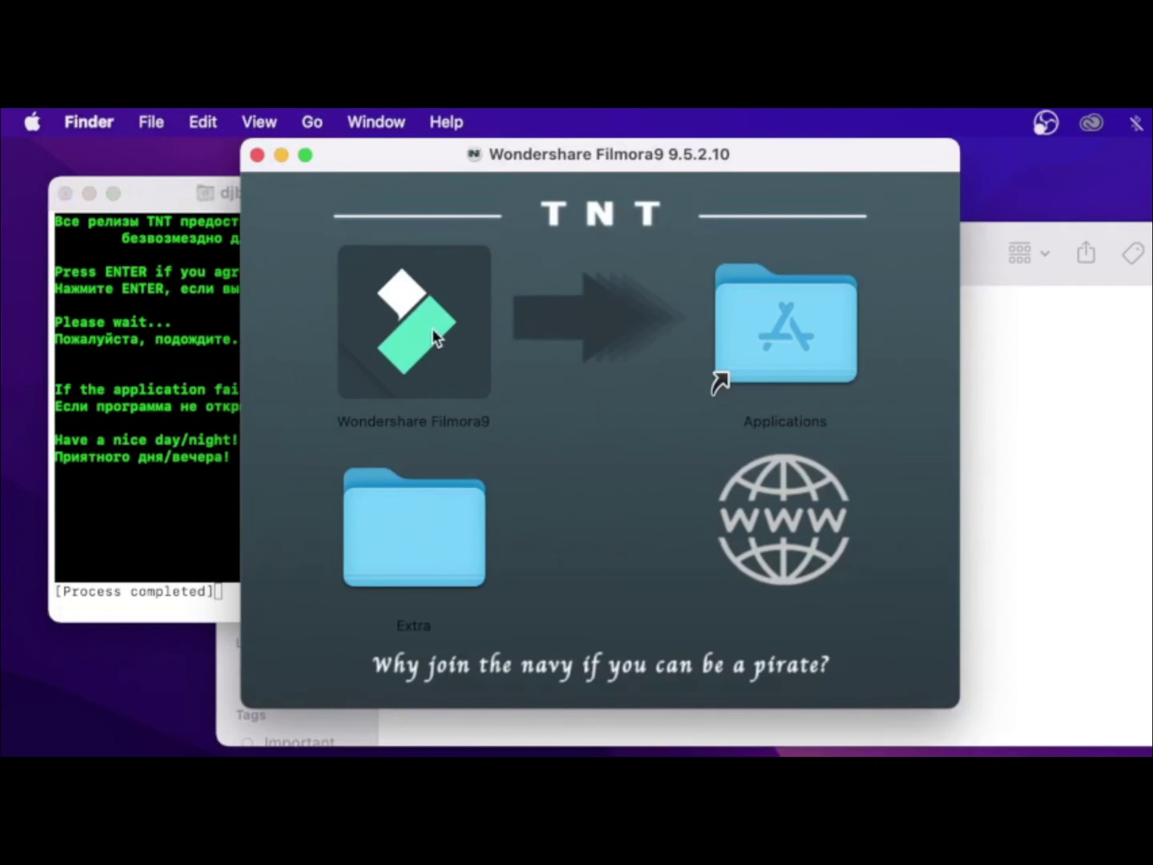
Drag the Wondershare Filmora9 app onto the Applications folder alias to install it.
drag(431, 328, 777, 357)
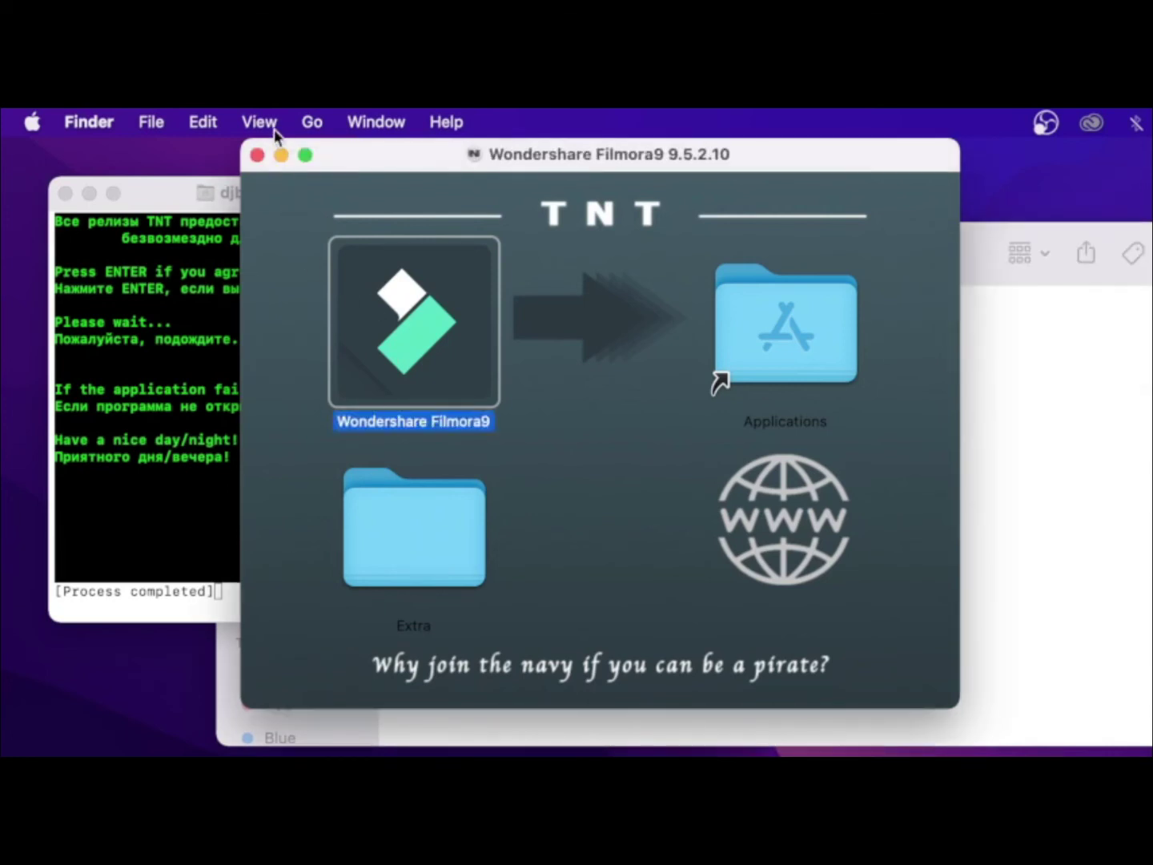
Close the installer, Terminal and Finder windows, then launch Filmora9 from Launchpad.
click(257, 155)
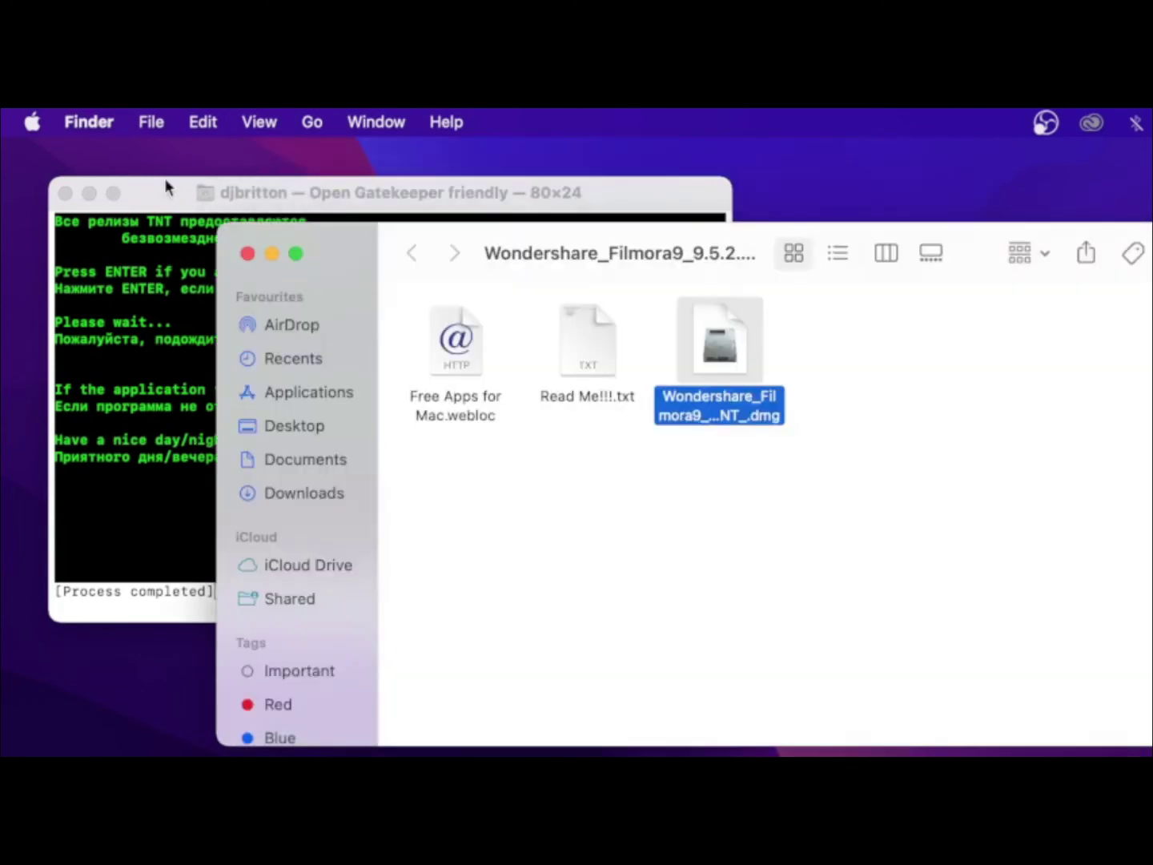
click(68, 188)
click(249, 254)
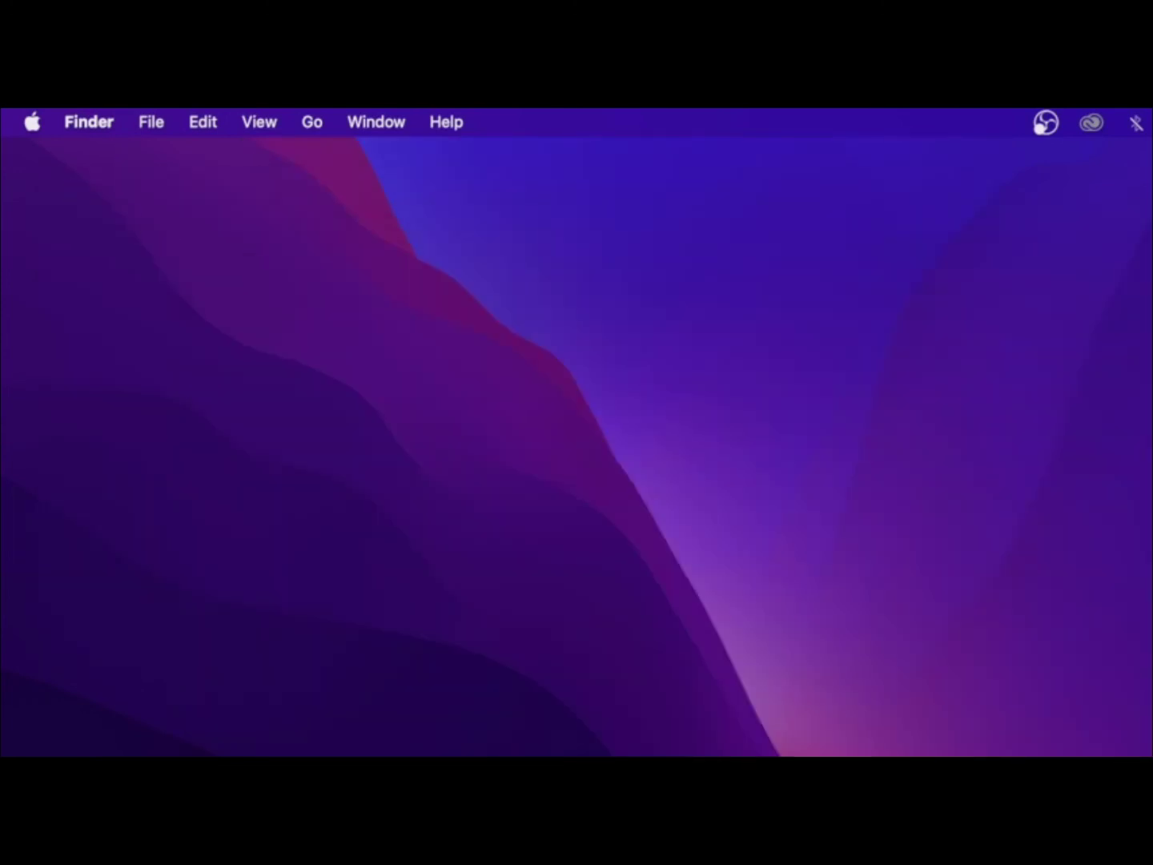
key(F4)
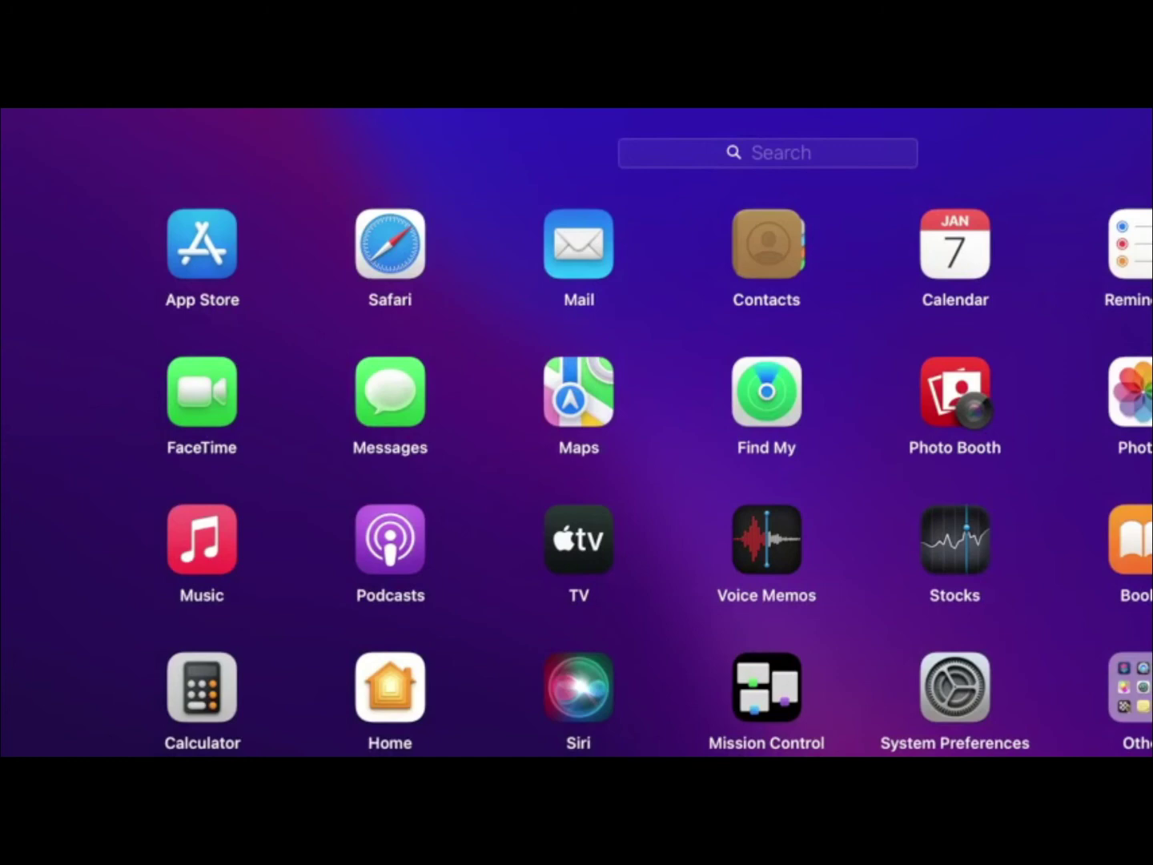
key(F4)
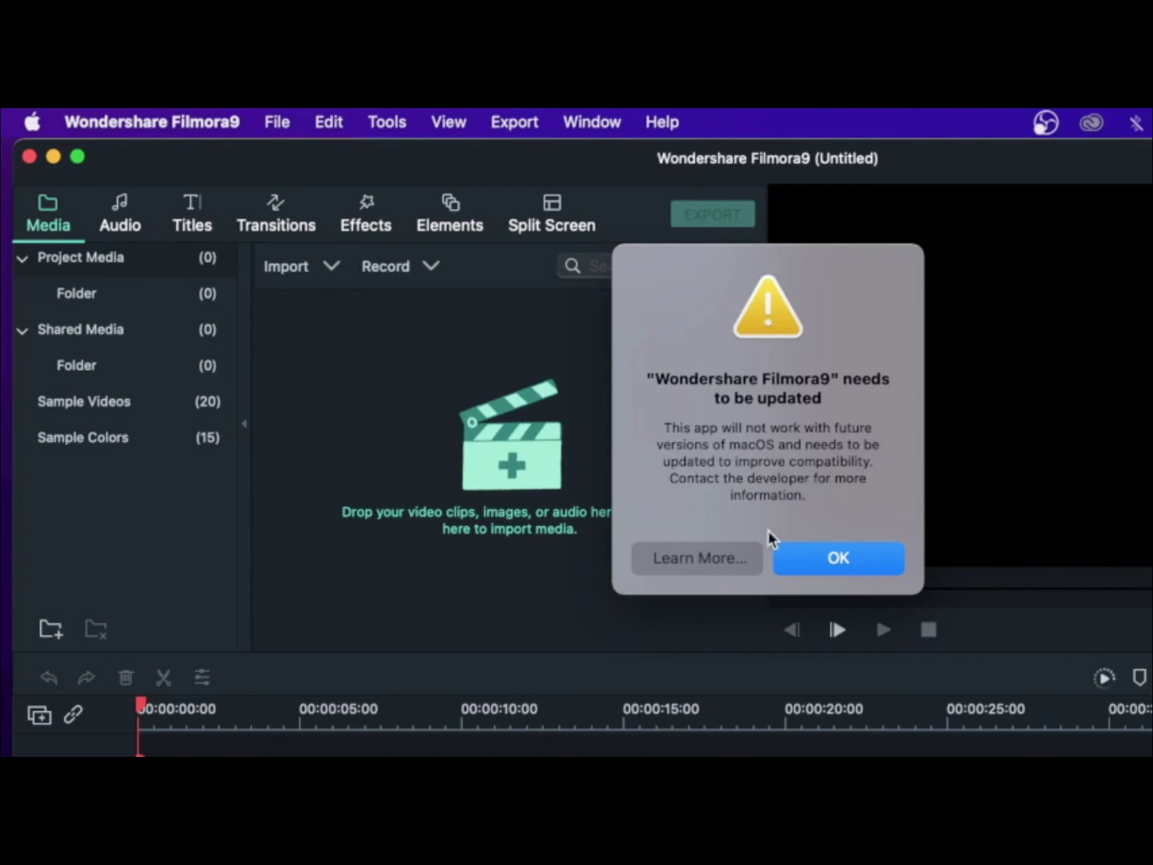
Dismiss the update warning, quit the Quick Start tour and close the export options.
click(825, 563)
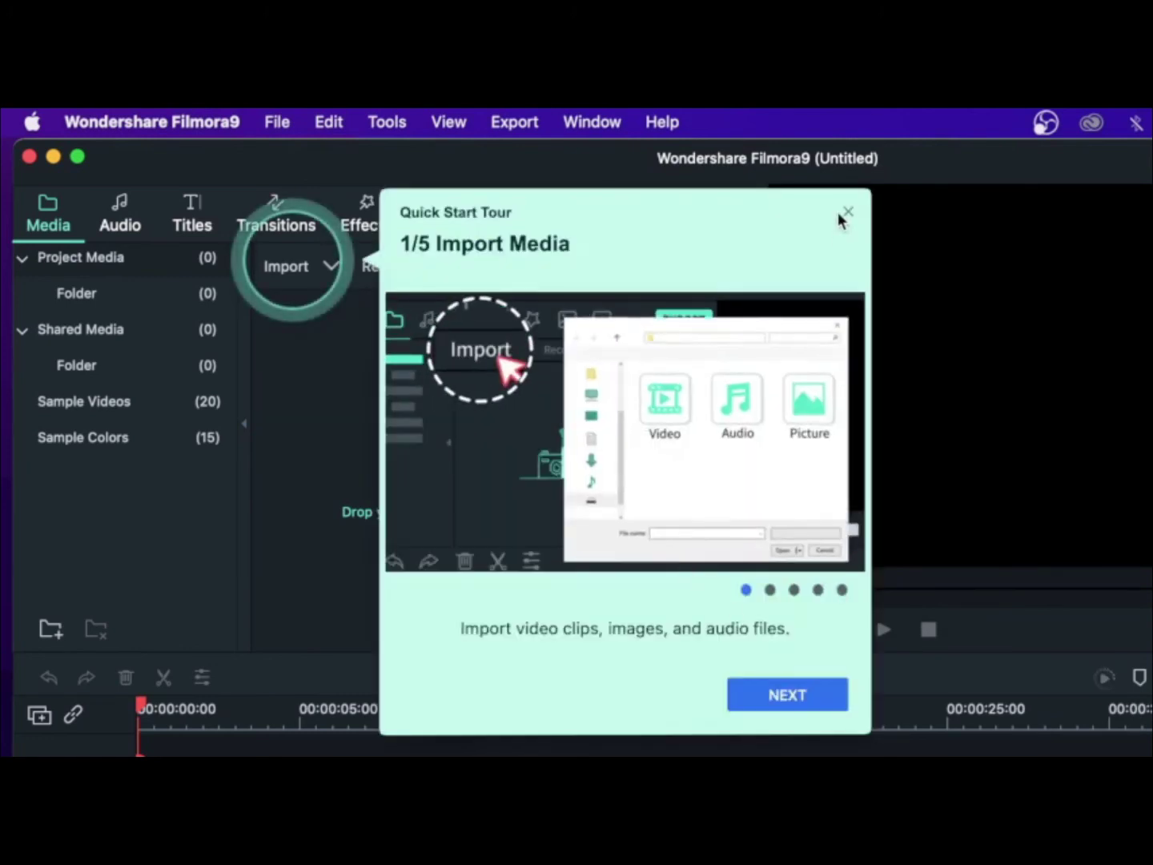
click(847, 214)
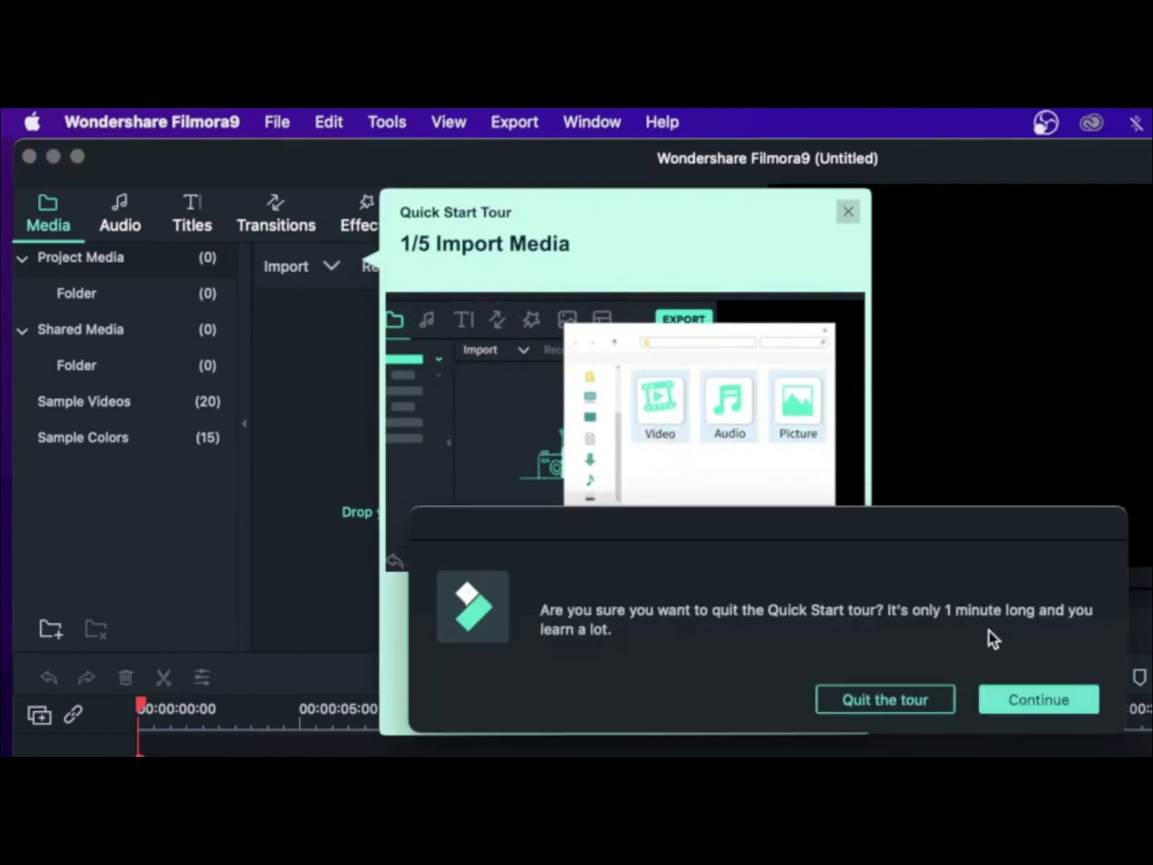
click(1038, 696)
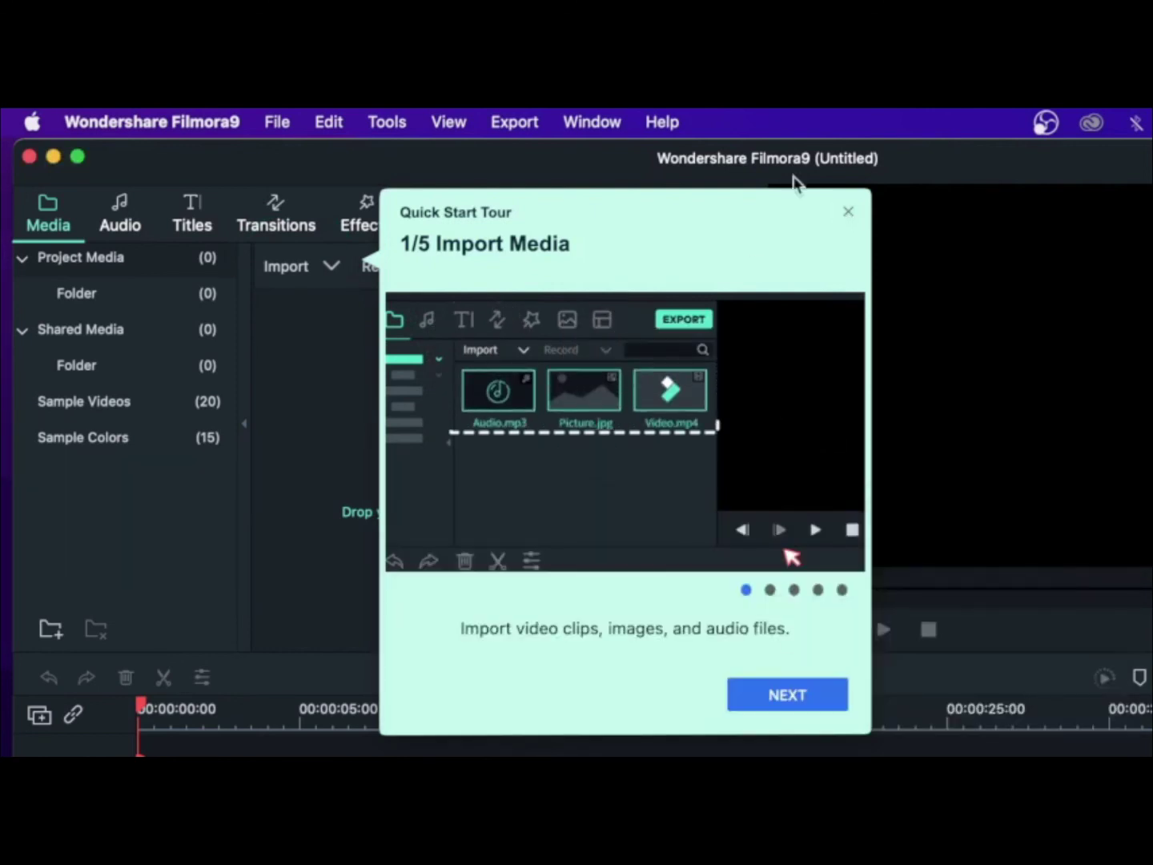
click(848, 213)
click(912, 697)
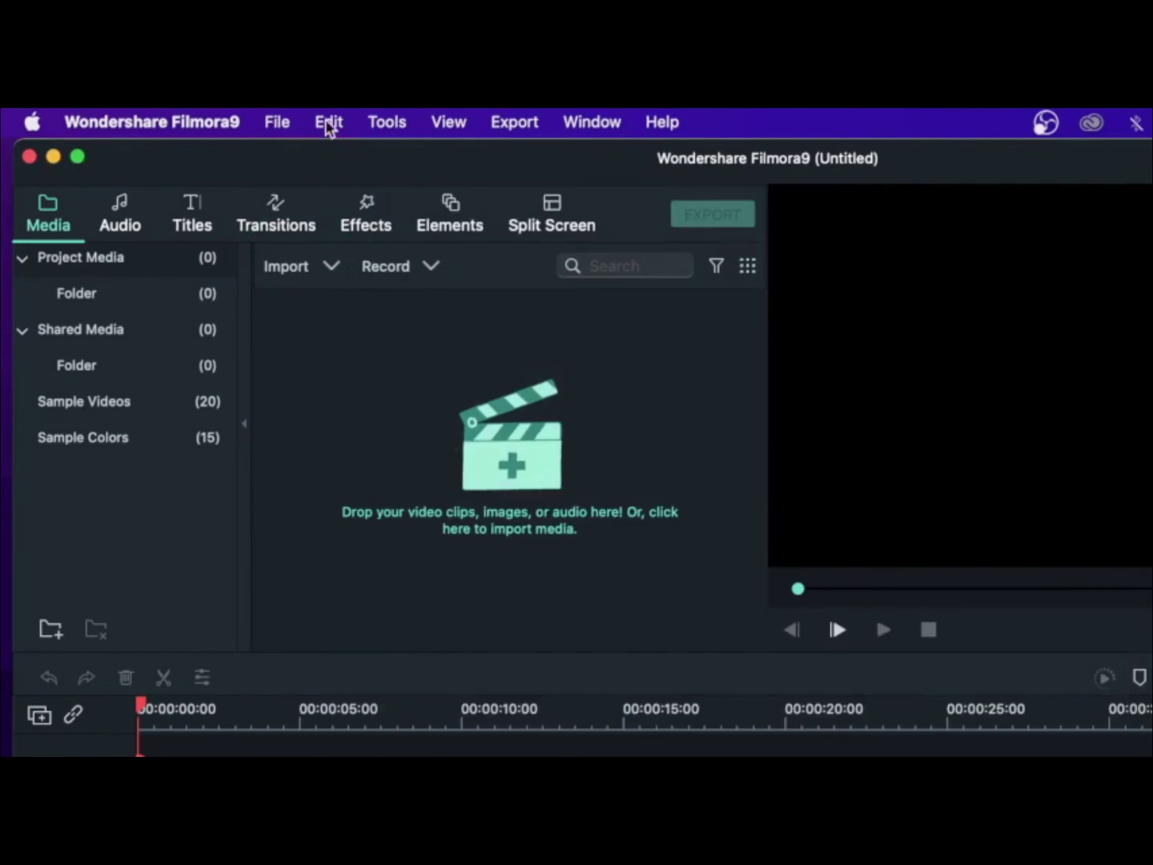
click(528, 120)
click(452, 389)
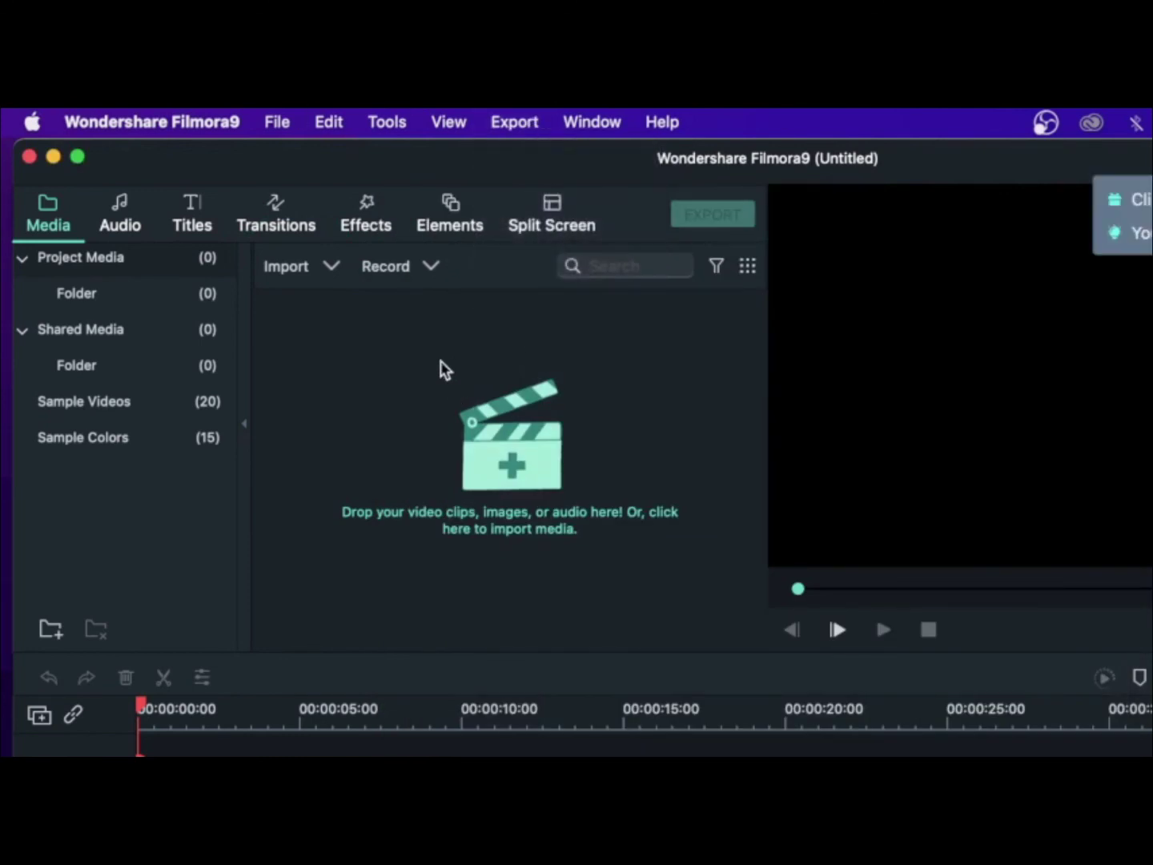